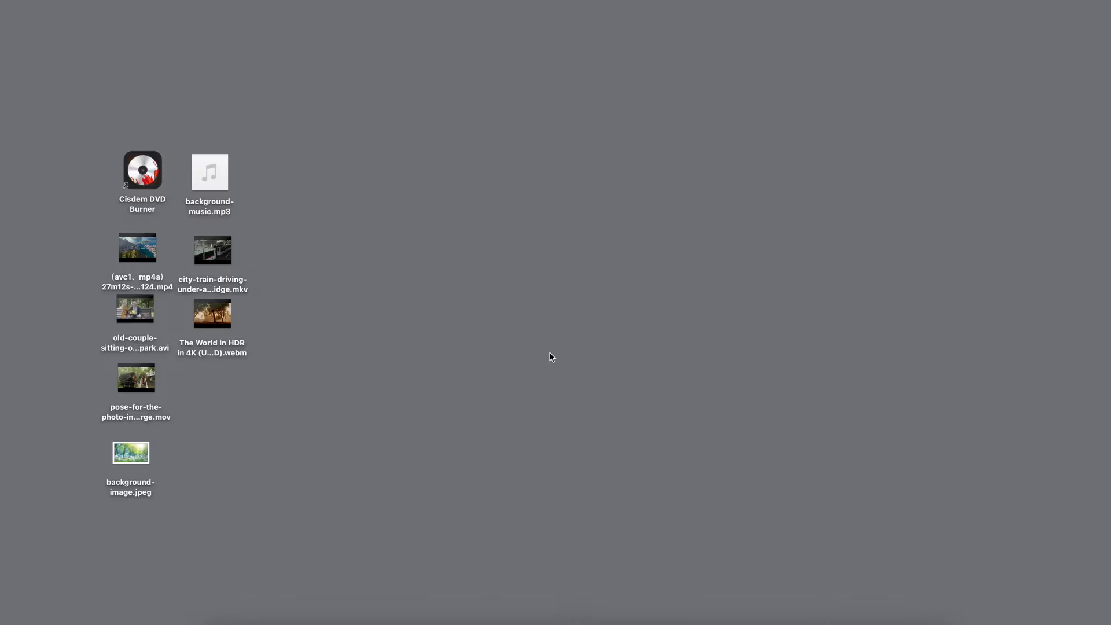
Step: Launch Cisdem DVD Burner and add the five desktop videos (MP4, MKV, AVI, WebM and MOV) as sources
click(143, 173)
double_click(143, 173)
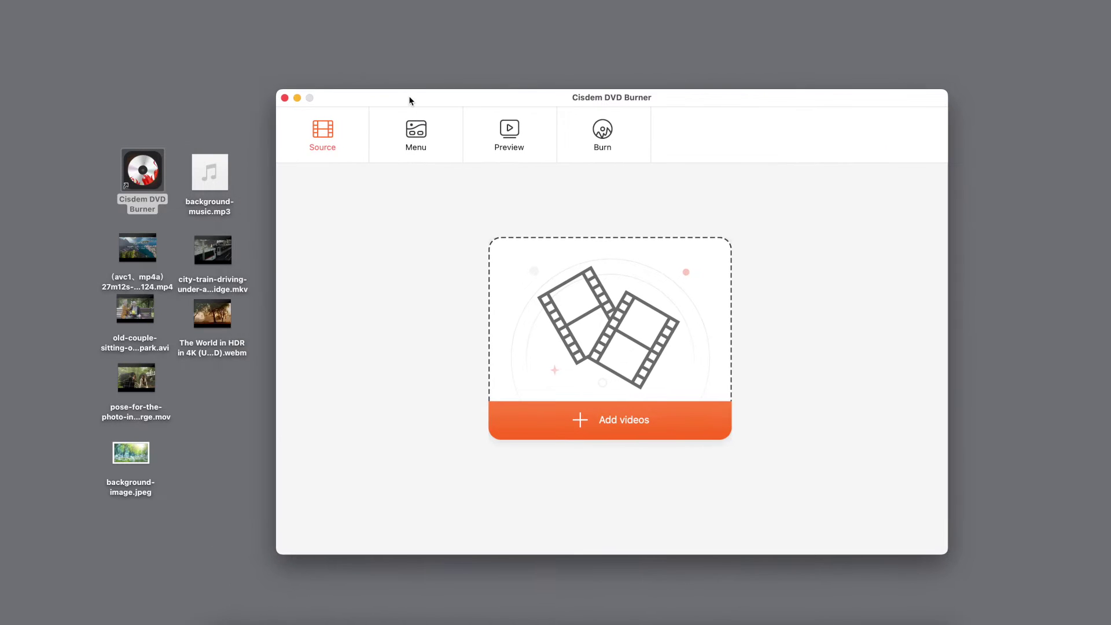
click(60, 248)
drag(74, 236, 238, 384)
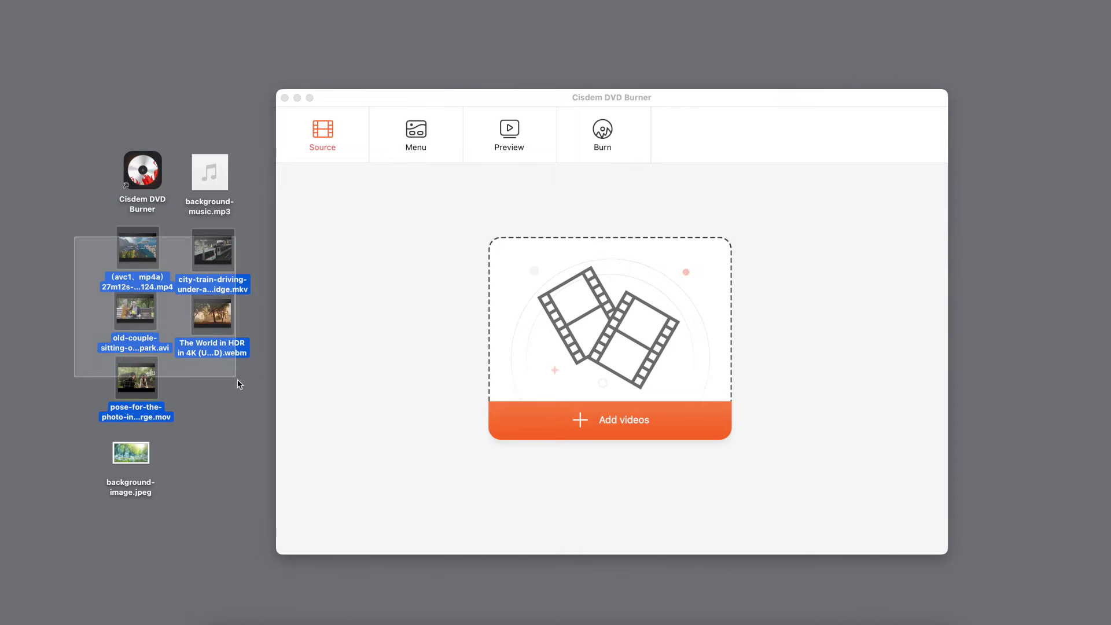
drag(136, 265, 351, 279)
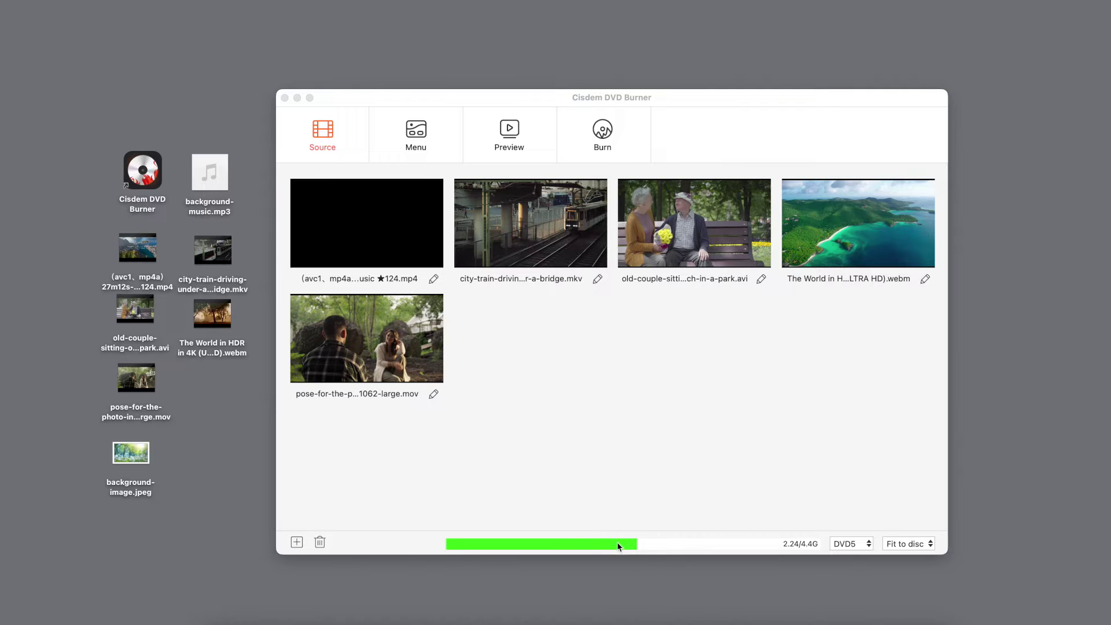
Step: Check the disc quality options, then play the Norway's Nature MP4 briefly and close its player
click(904, 547)
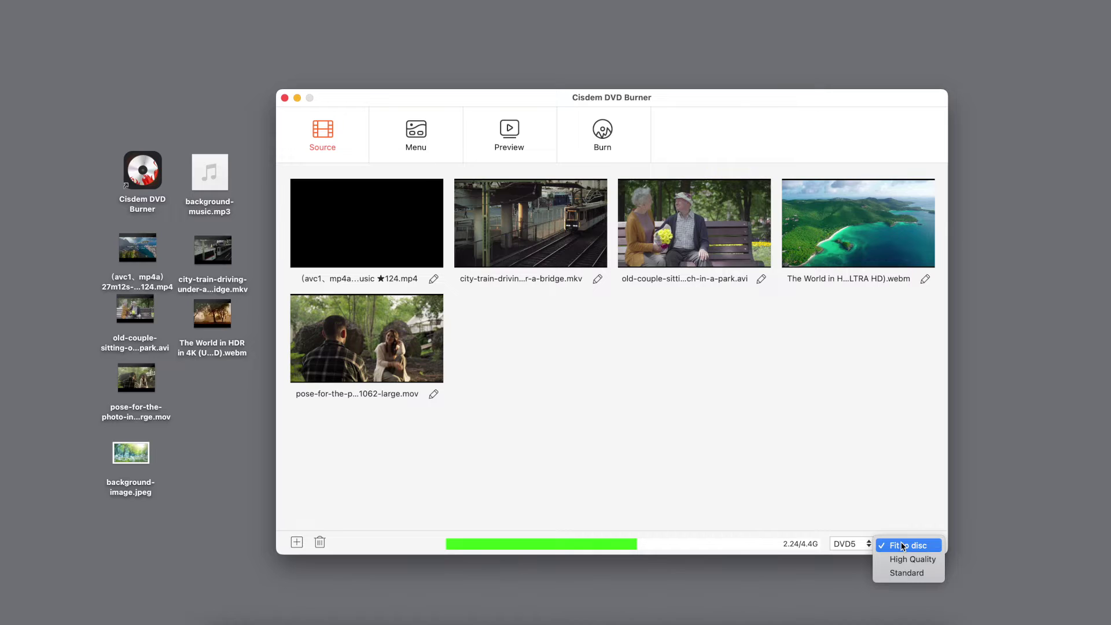
click(893, 507)
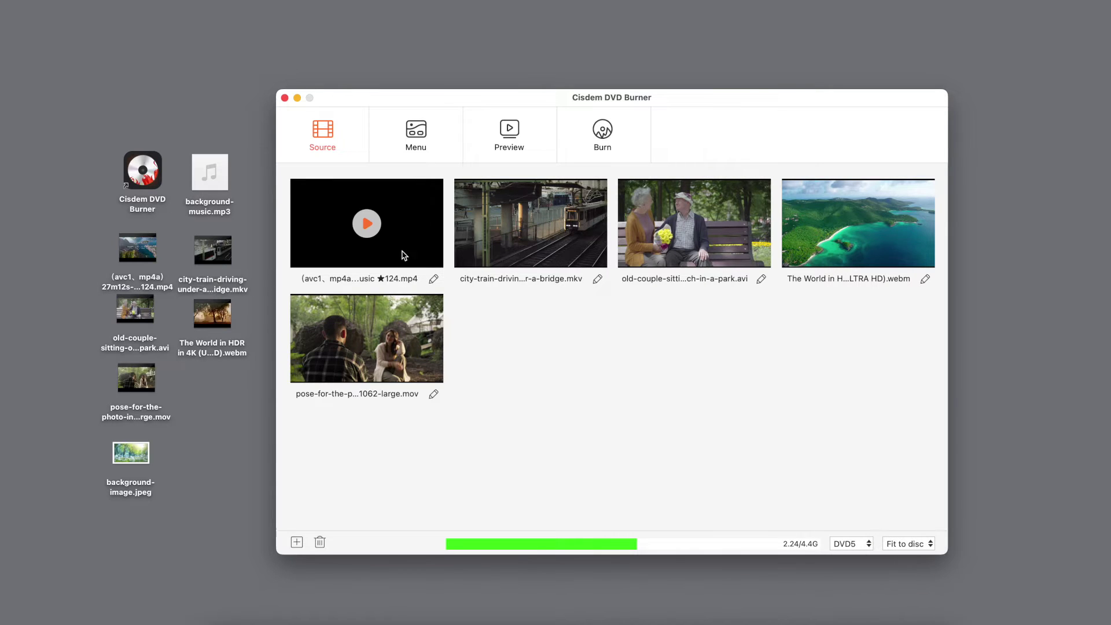
click(377, 235)
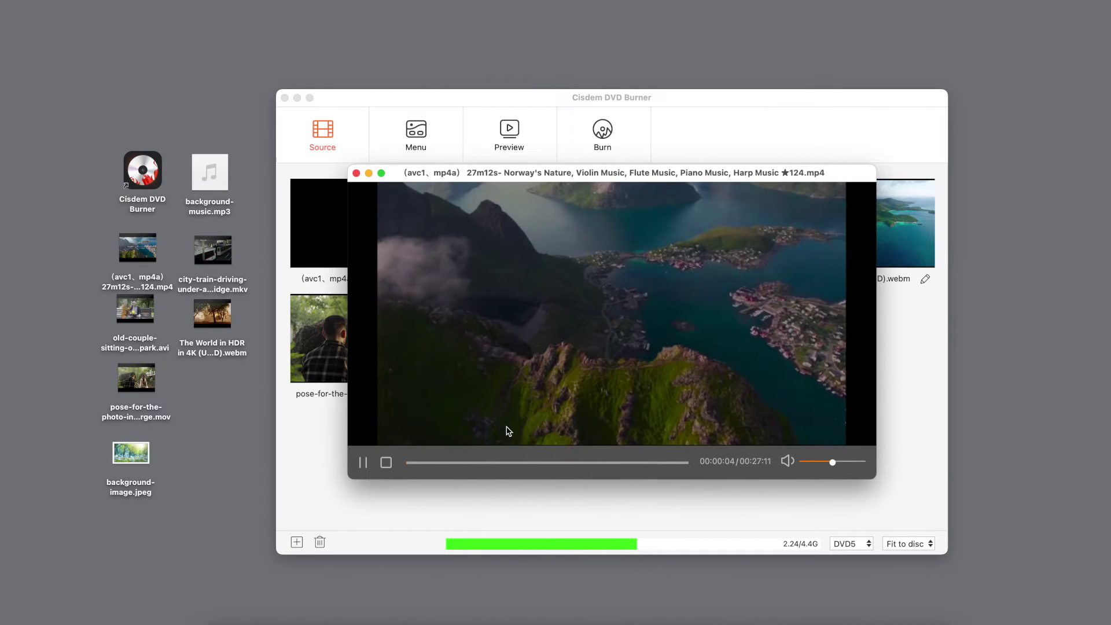
click(356, 174)
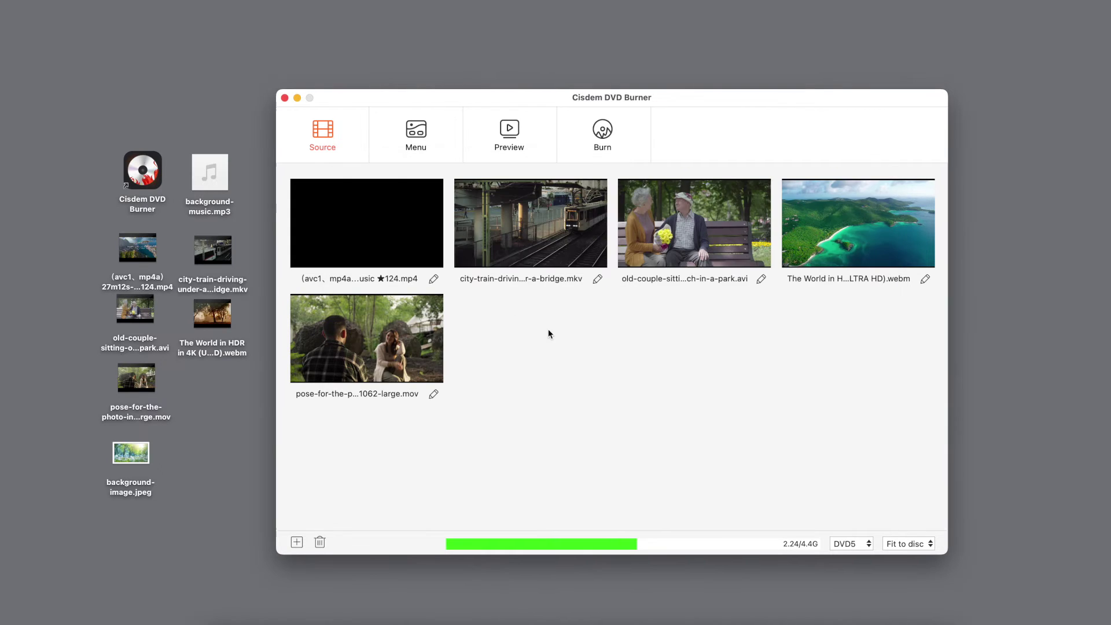
Step: Capture a frame of the Norway's Nature video around six seconds in as its thumbnail and close the editor
click(434, 280)
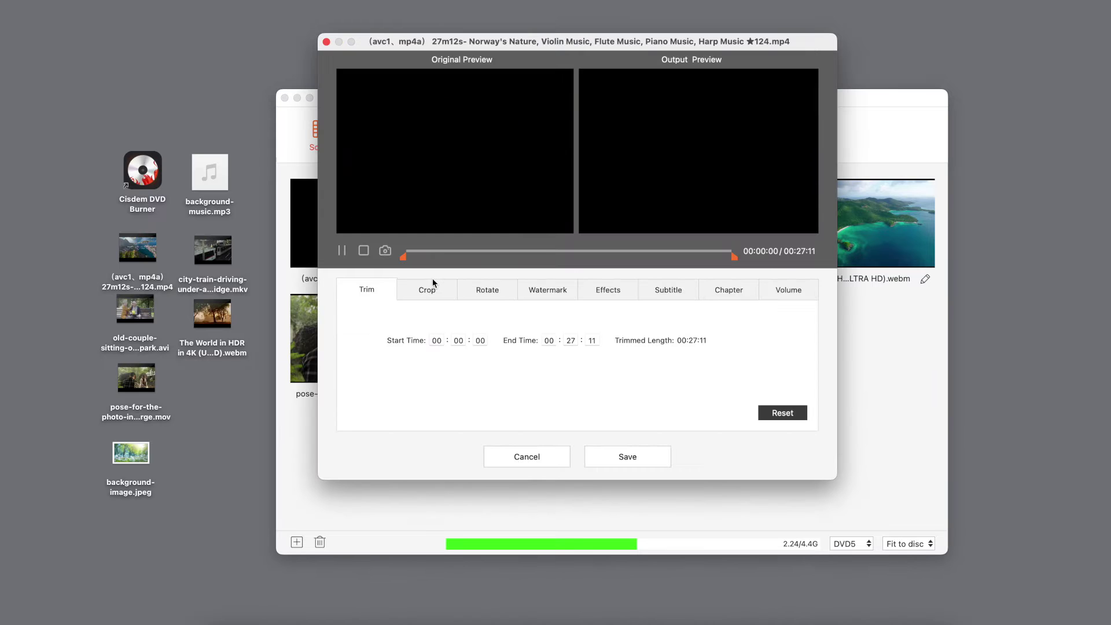
drag(445, 42, 450, 57)
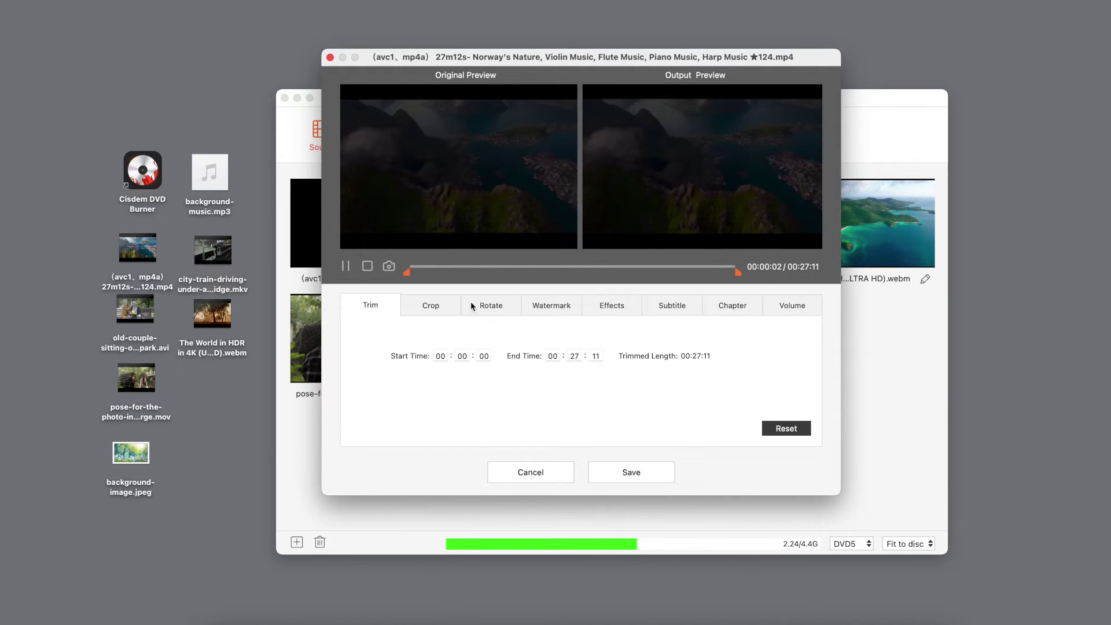
click(389, 268)
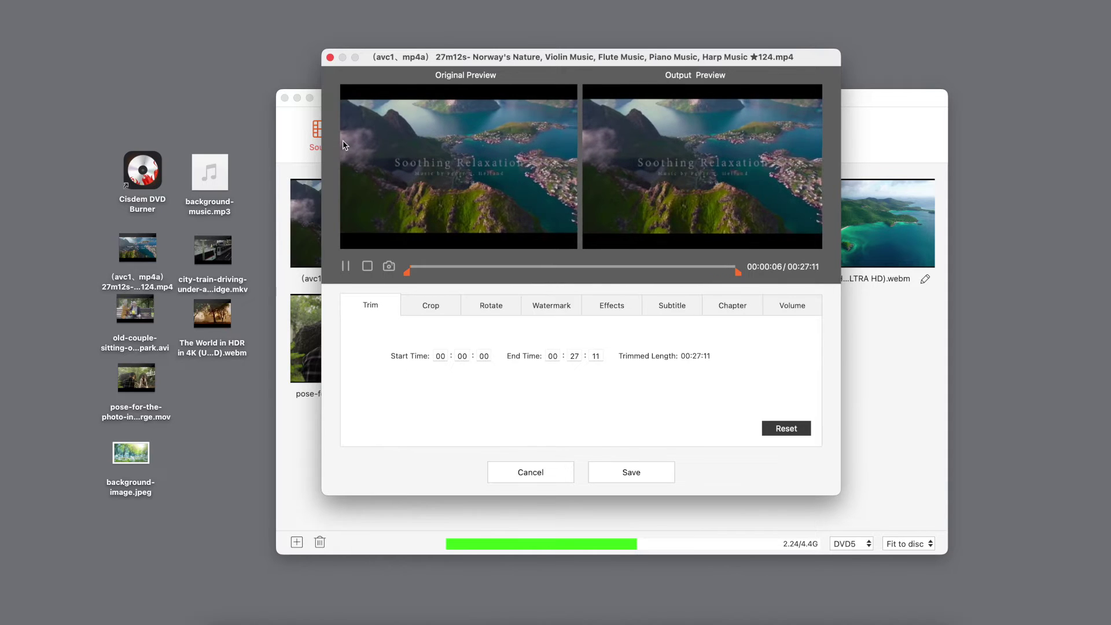
key(Escape)
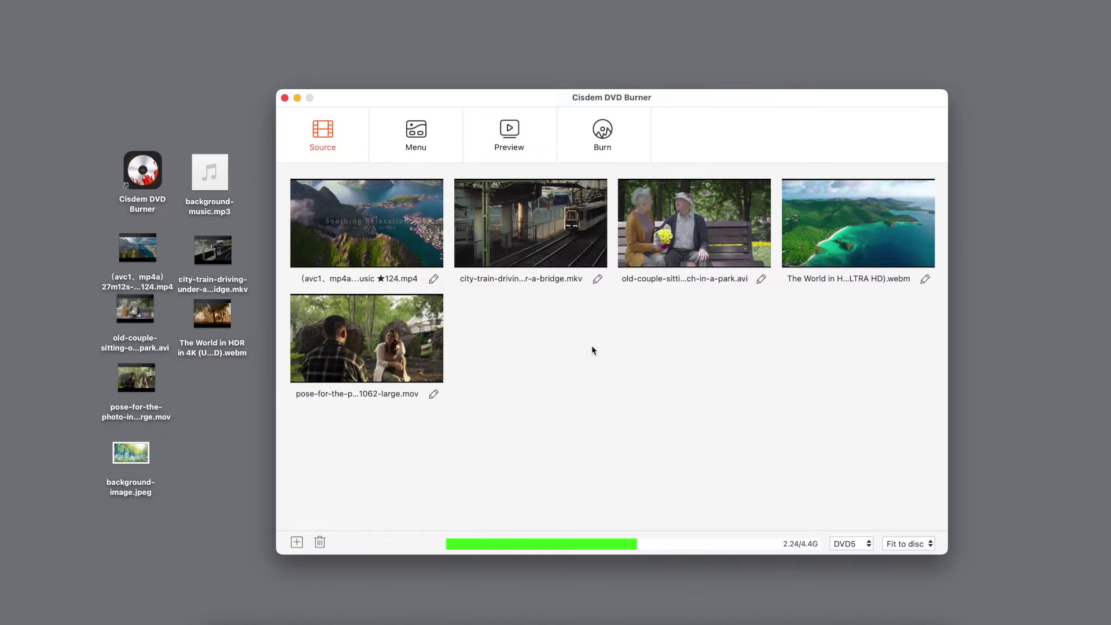
Step: Open city-train-driving-under-a-bridge.mkv for editing and trim a short portion off both its start and its end
click(598, 280)
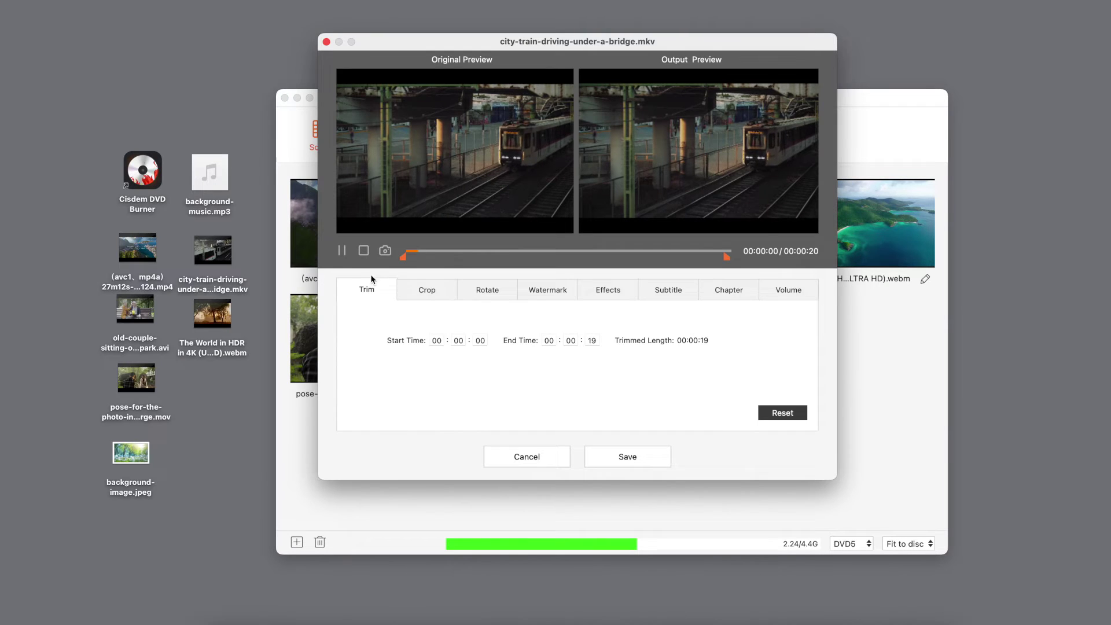
drag(404, 256, 418, 257)
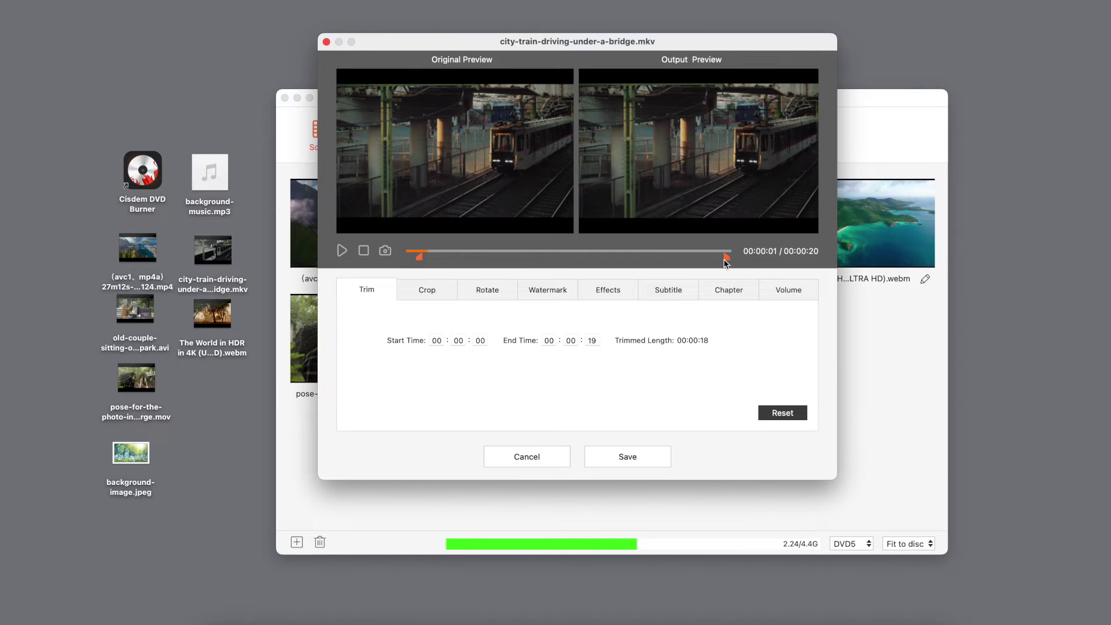
drag(726, 258, 716, 261)
Step: Crop the train video to about 1,783 x 1,002 with offsets left 137 and top 61, and flip it horizontally
click(420, 296)
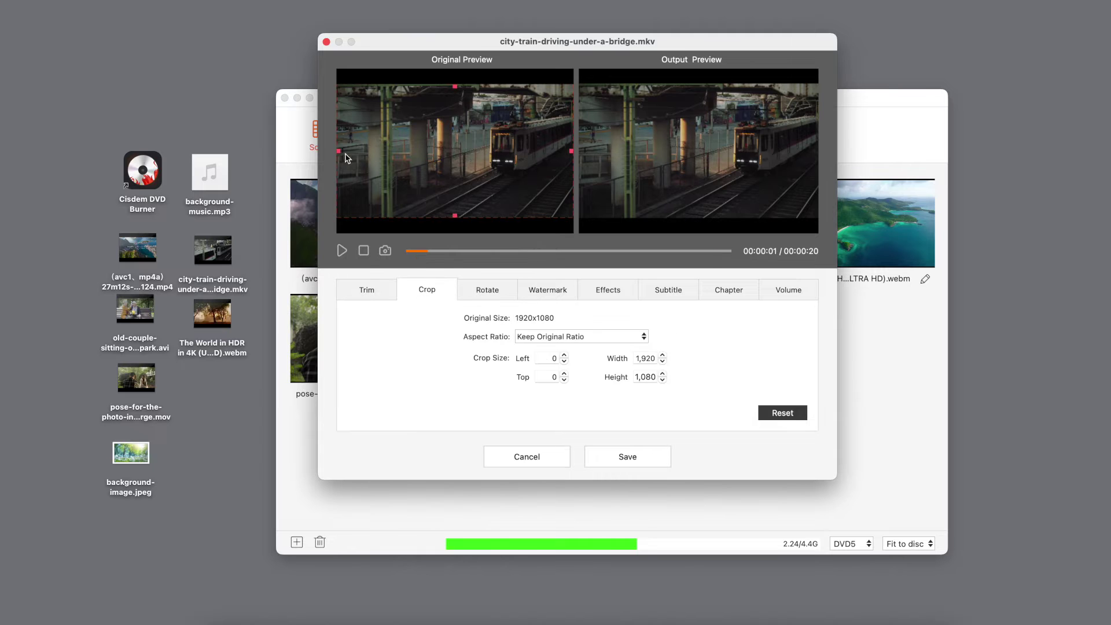
drag(339, 152, 355, 152)
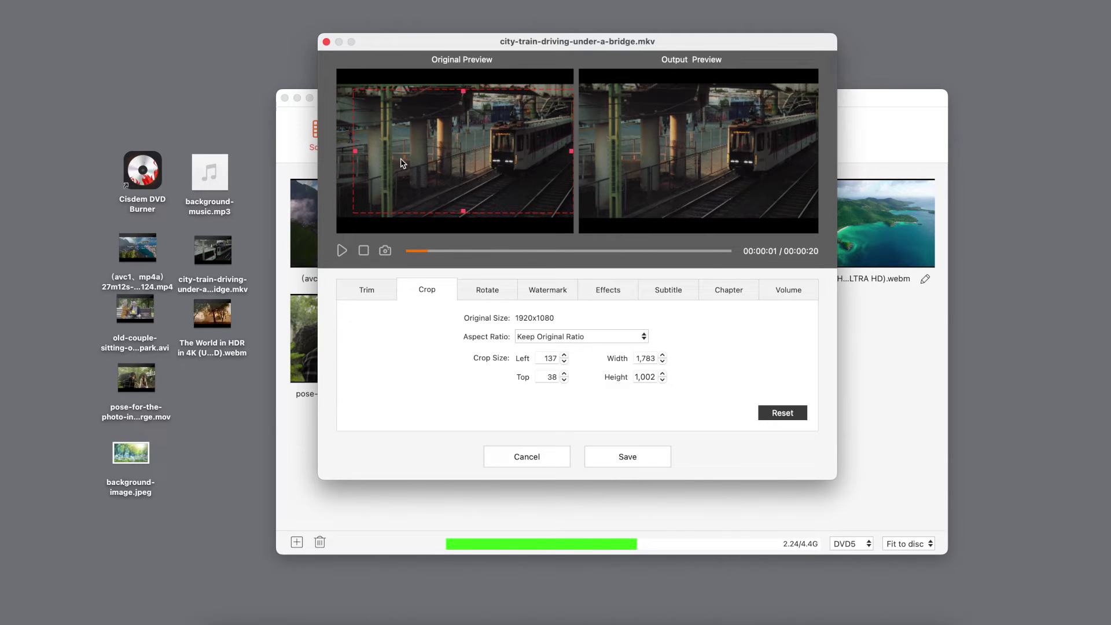
drag(399, 165, 400, 161)
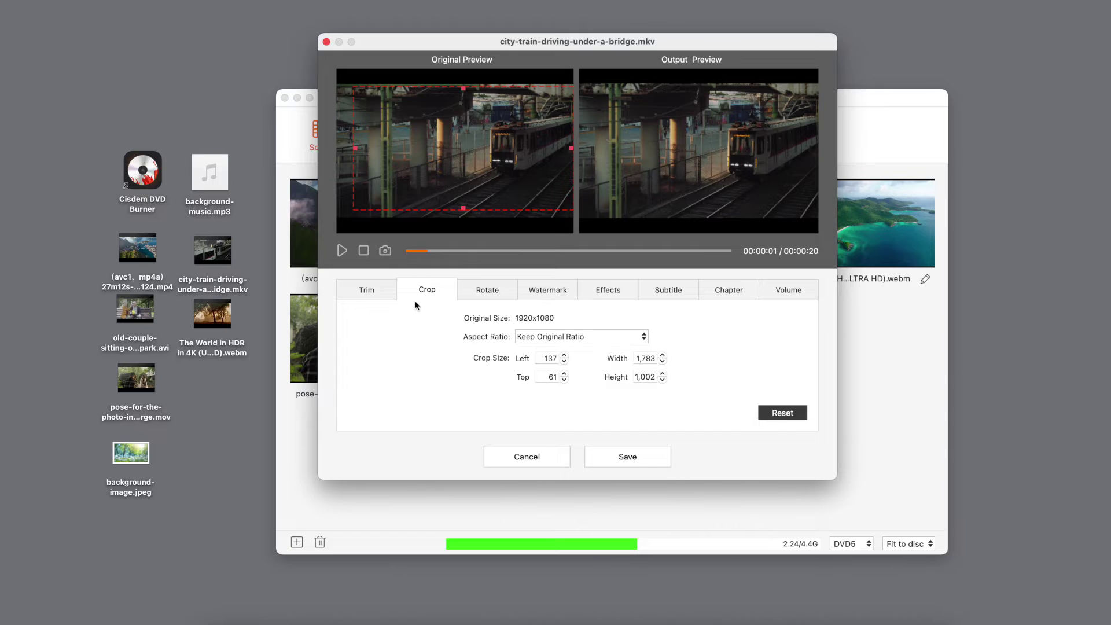
click(486, 291)
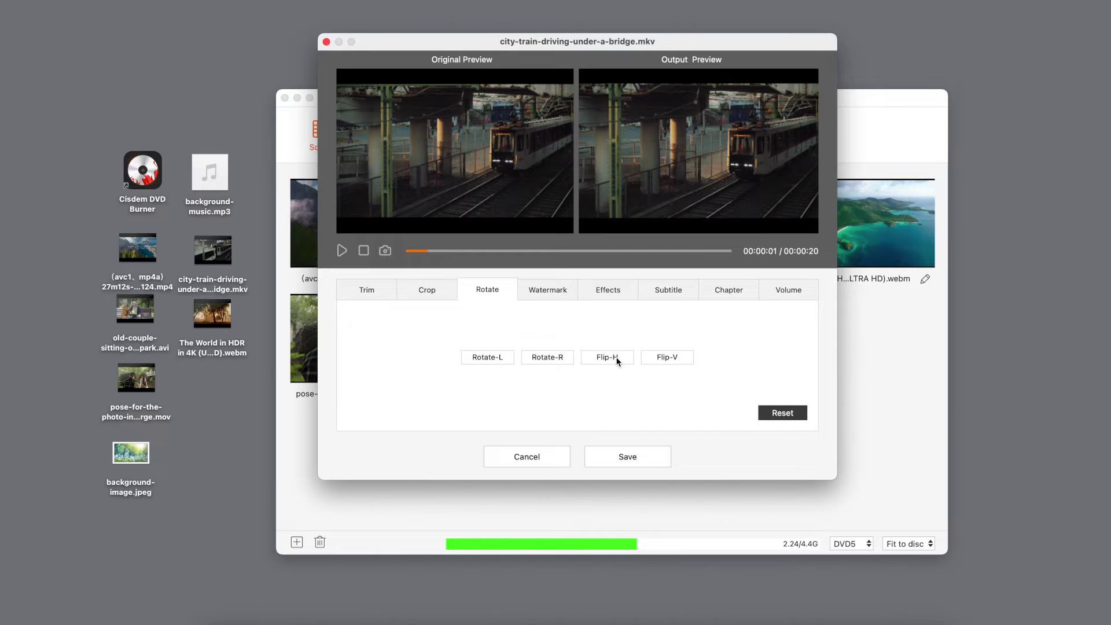
click(617, 359)
Step: Add a text watermark reading "cisdem" to the train video
click(551, 295)
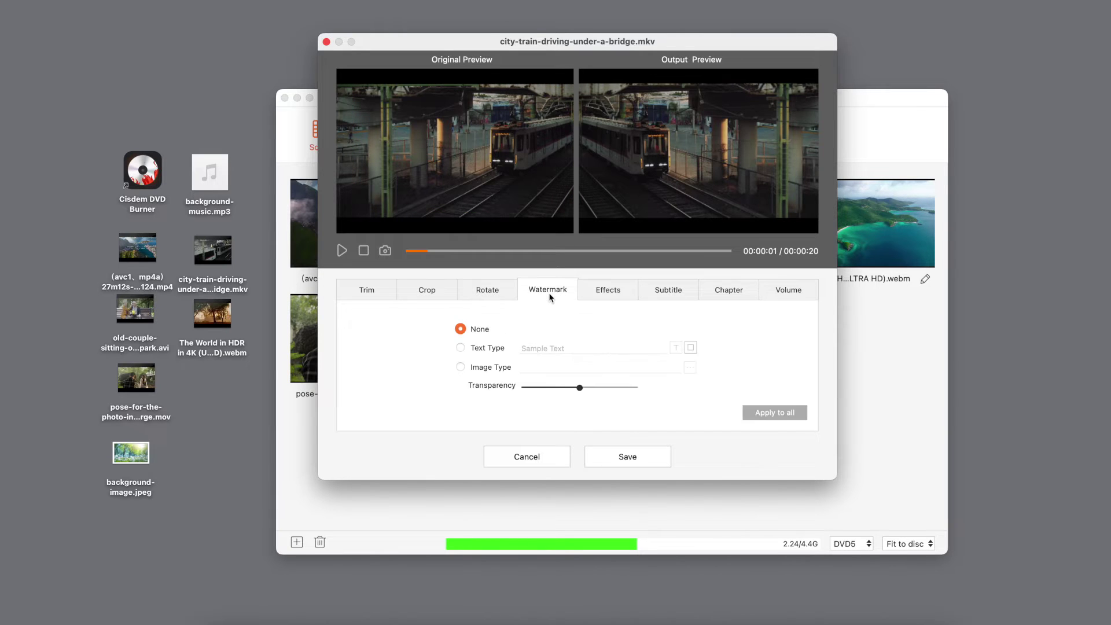
click(461, 348)
click(587, 349)
text(cisdem)
key(Return)
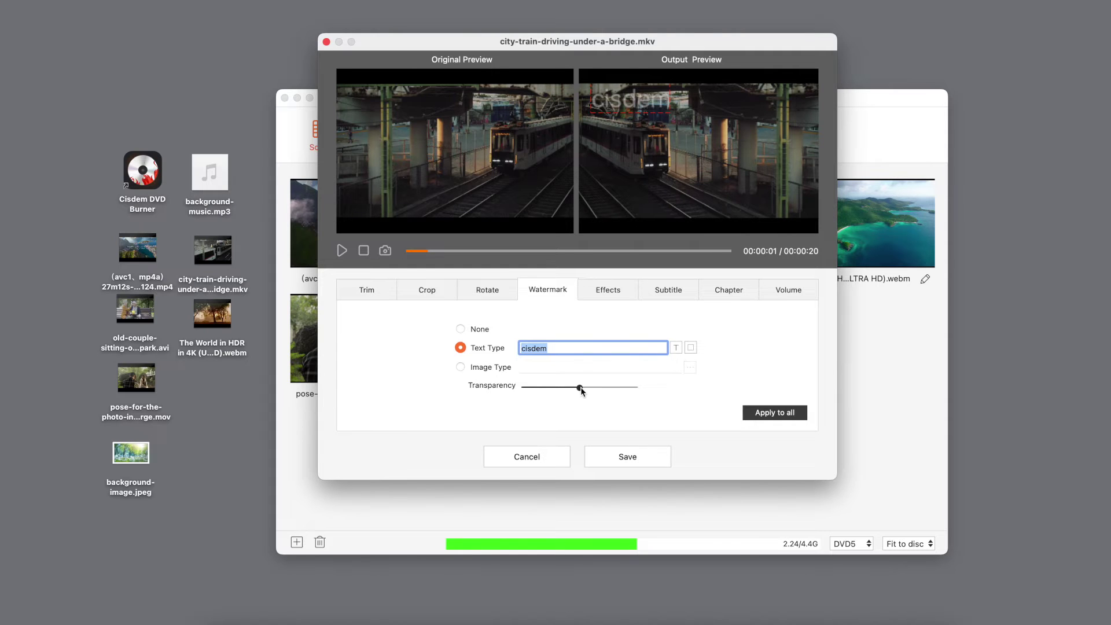
Step: Color the watermark text cyan and raise its transparency setting to make the text more opaque
click(691, 347)
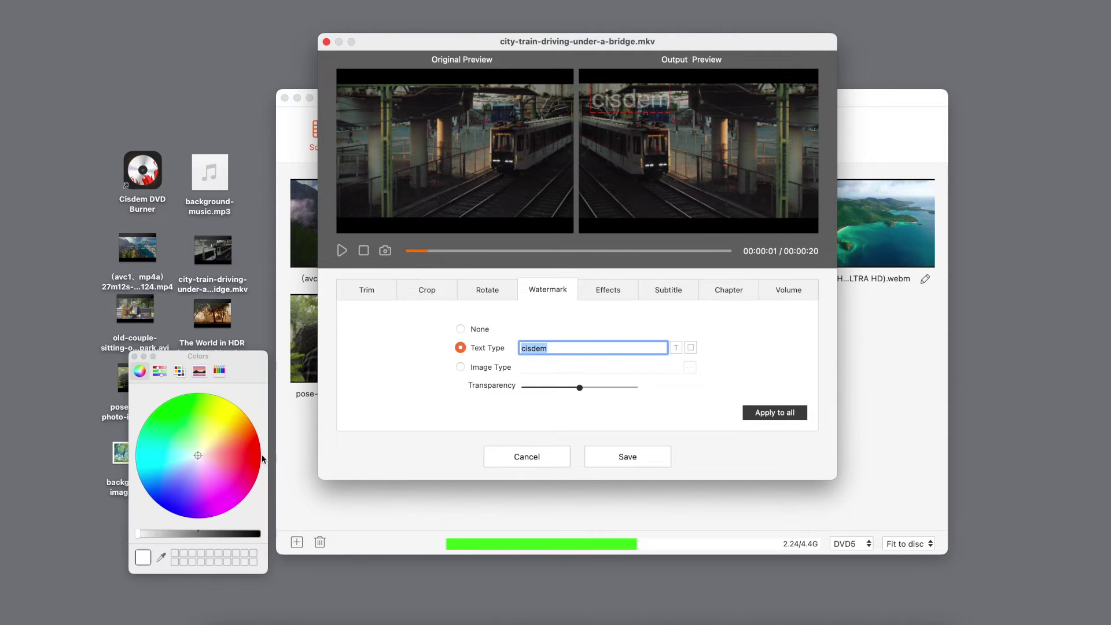
drag(156, 449, 138, 454)
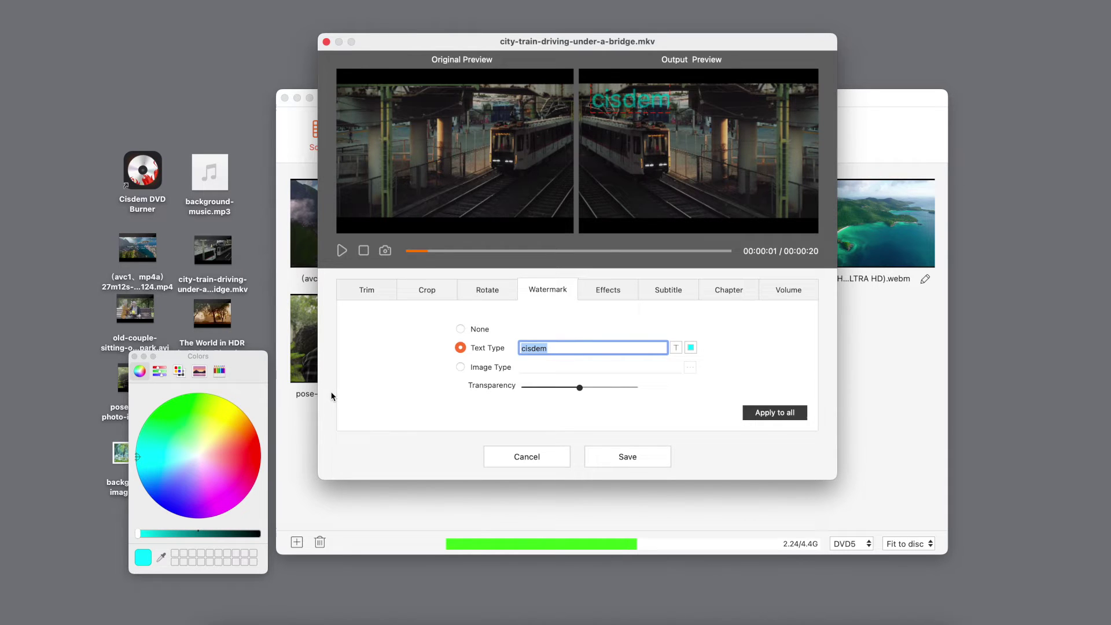
drag(579, 388, 635, 389)
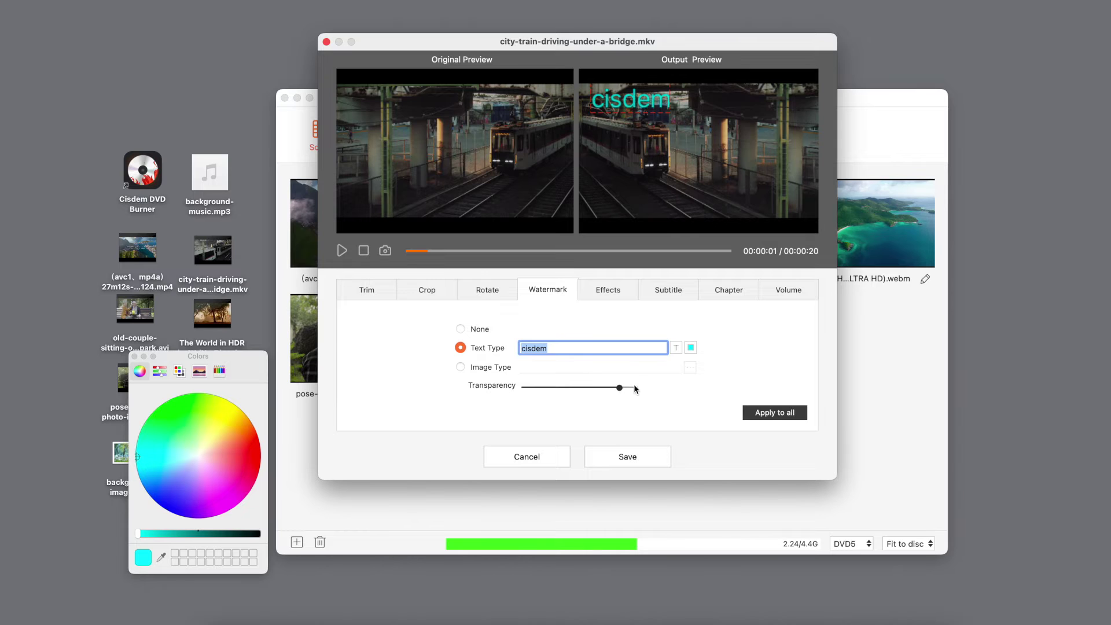
Step: Set the watermark font size to 10 and move the text to the lower-left corner of the video frame
click(677, 349)
click(723, 398)
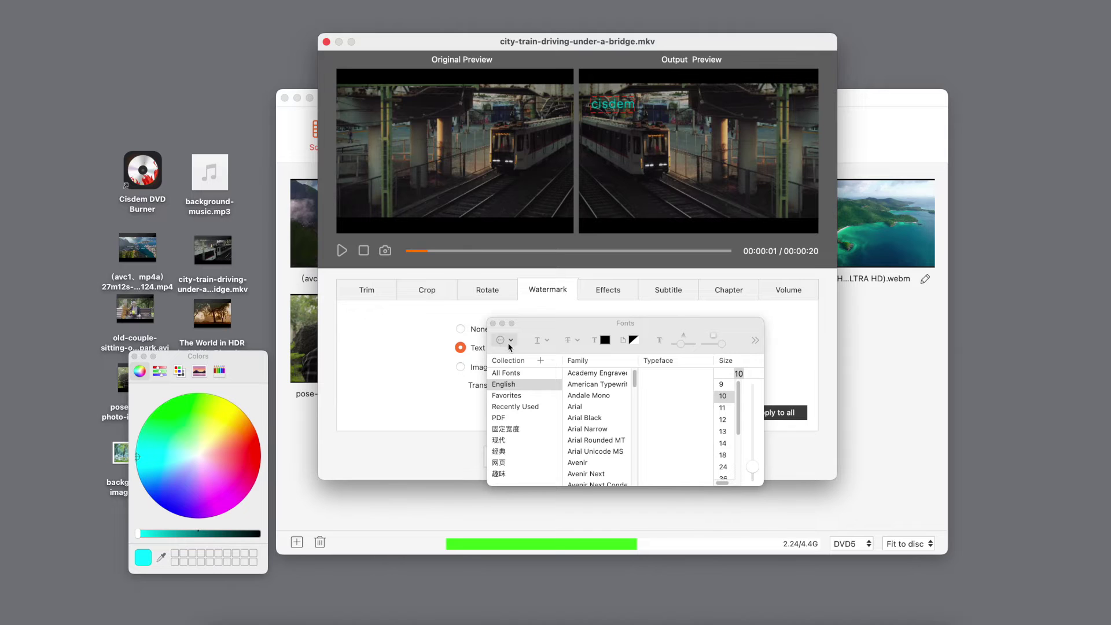
click(494, 323)
click(134, 356)
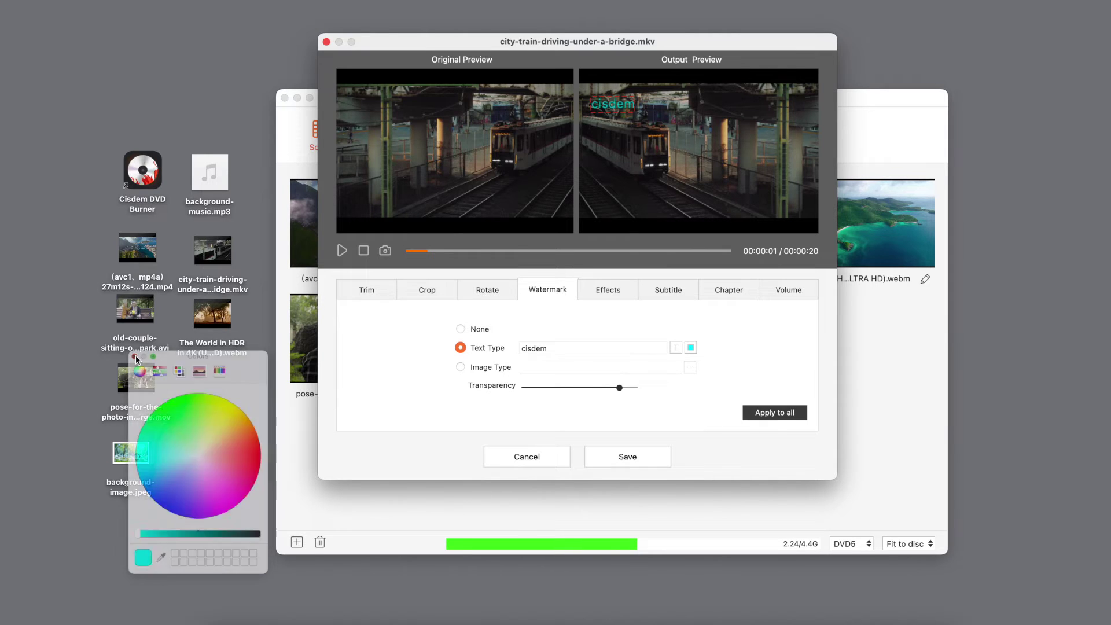
drag(625, 113, 617, 214)
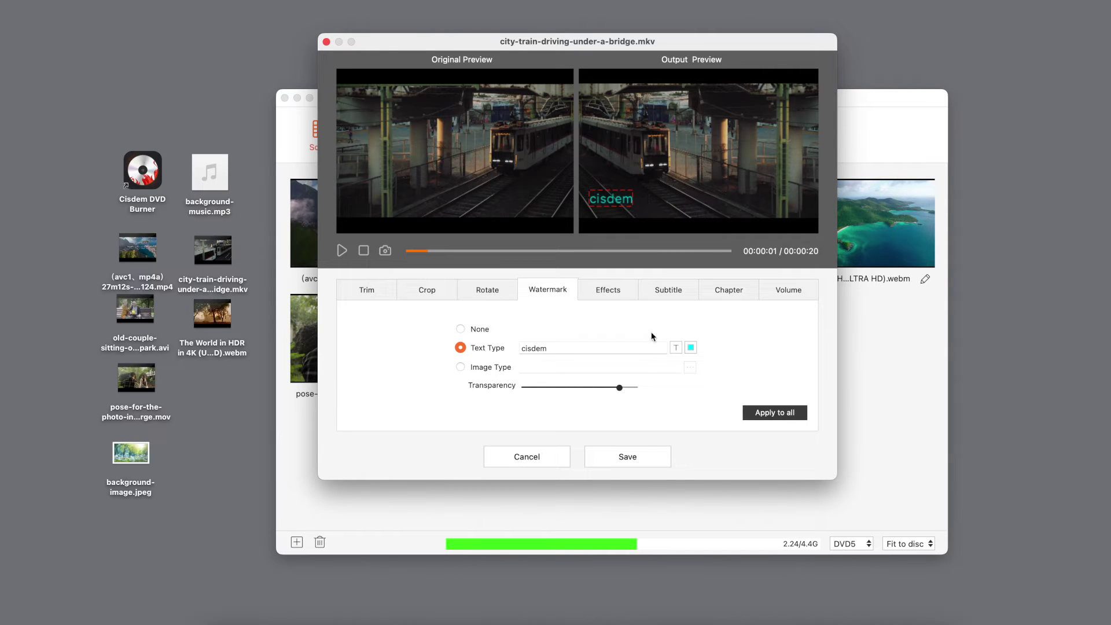
Step: Increase the train video's brightness slightly and raise its saturation
click(602, 293)
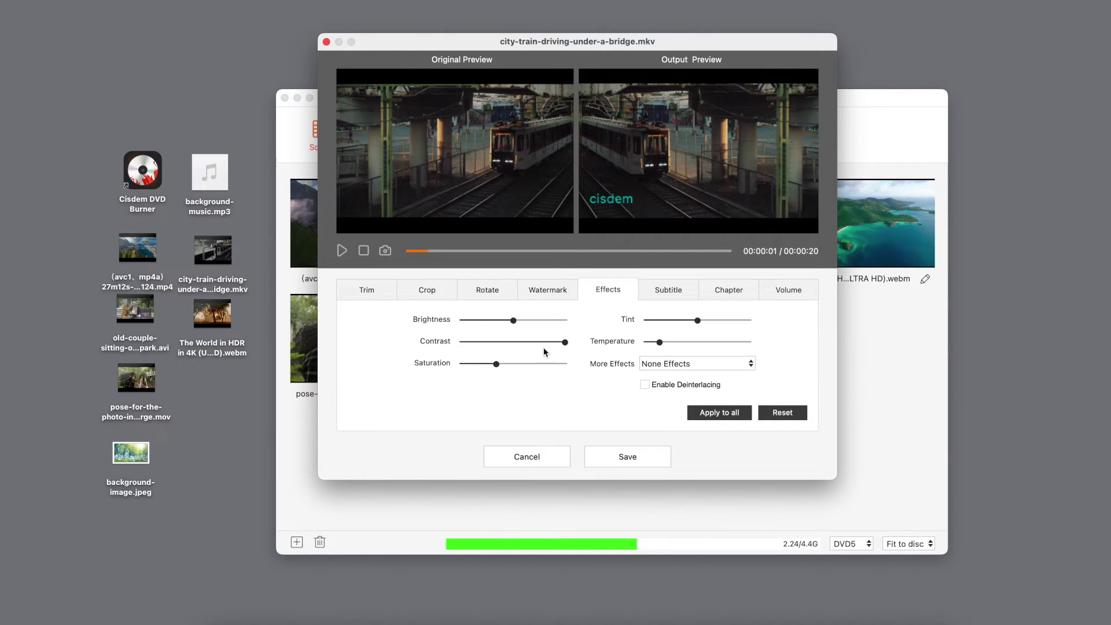
drag(514, 321, 521, 320)
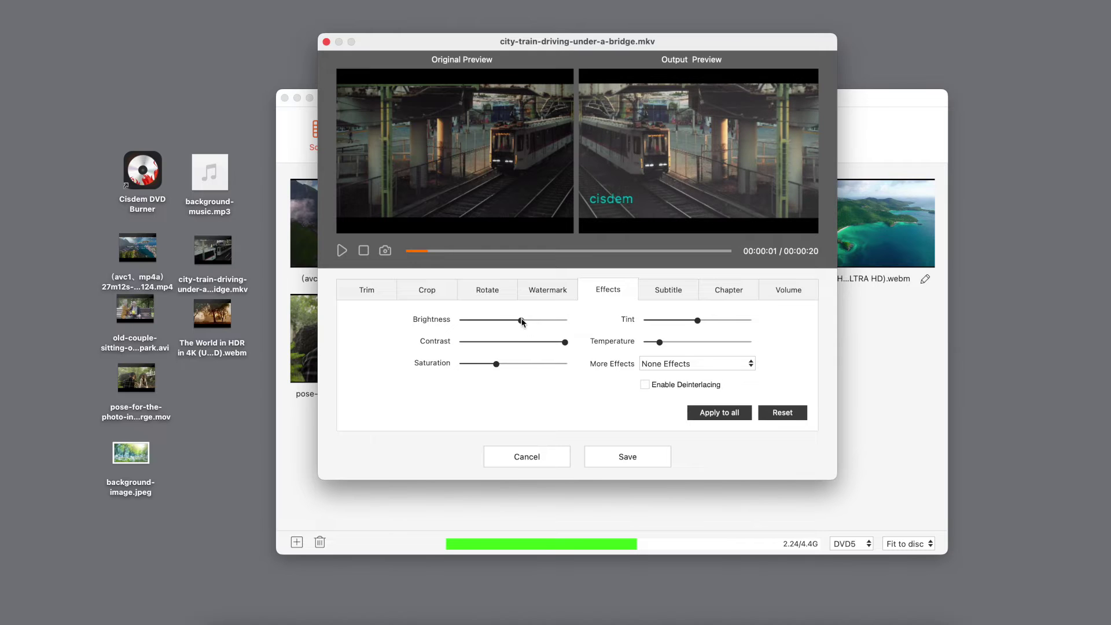
drag(497, 364, 521, 364)
drag(519, 367, 521, 364)
Step: Check the external subtitle choices for the train video
click(662, 293)
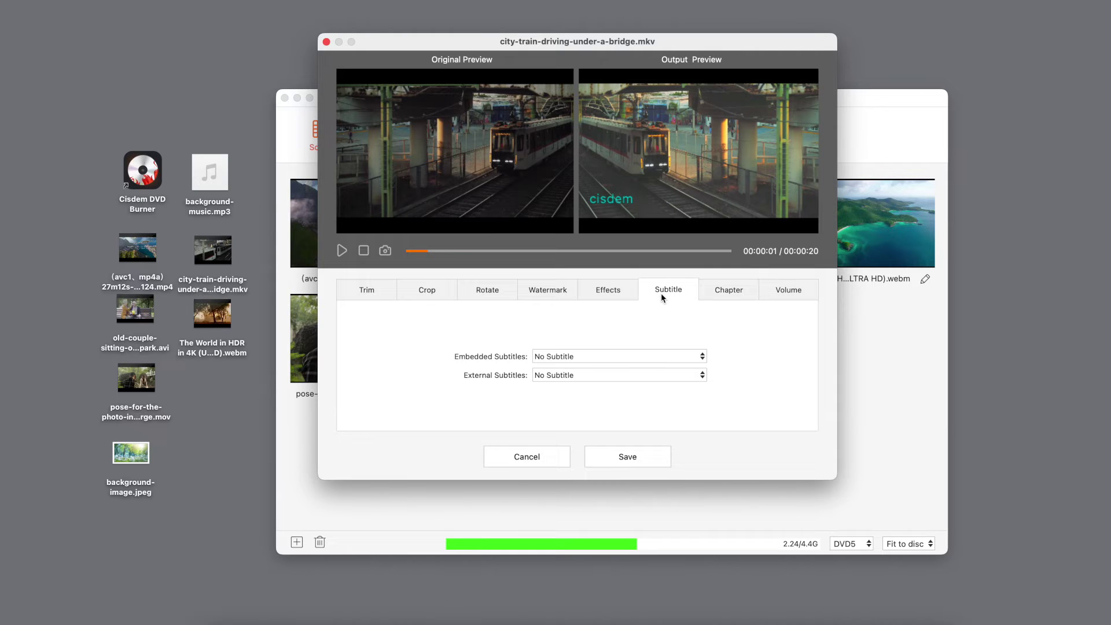
click(620, 376)
click(659, 377)
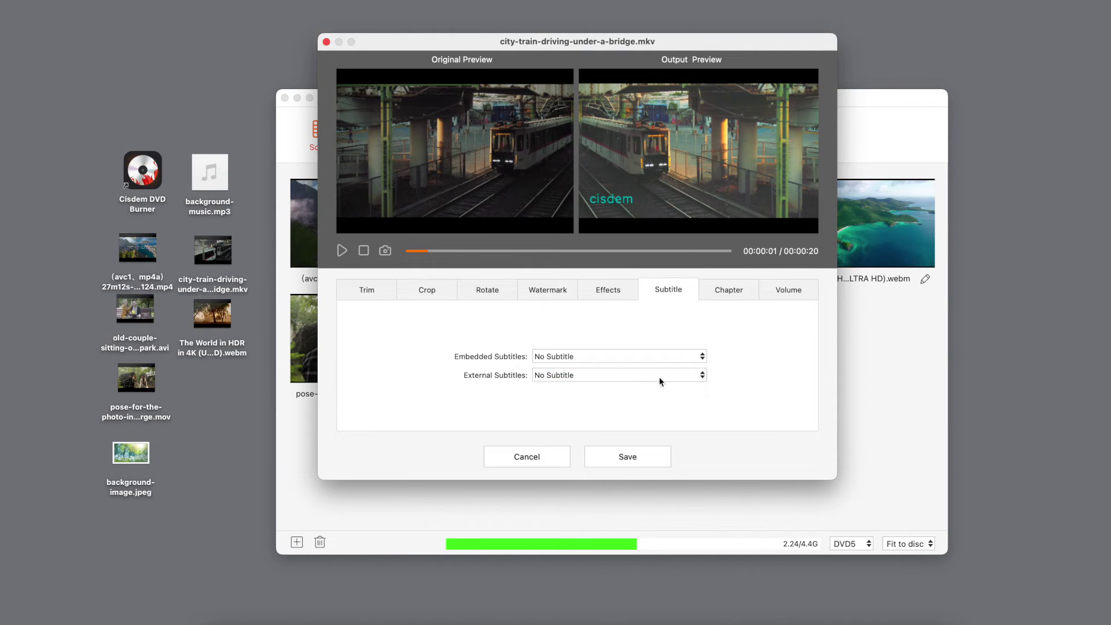
Step: Add a chapter to the train video and set its time to 00:00:10
click(730, 294)
click(670, 332)
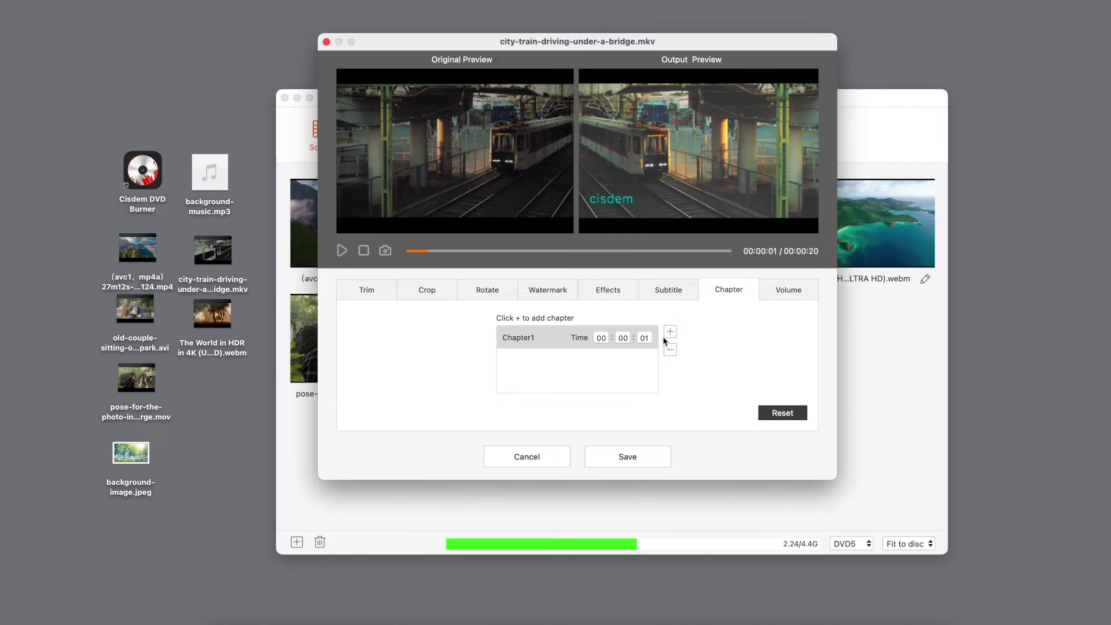
double_click(645, 339)
text(10)
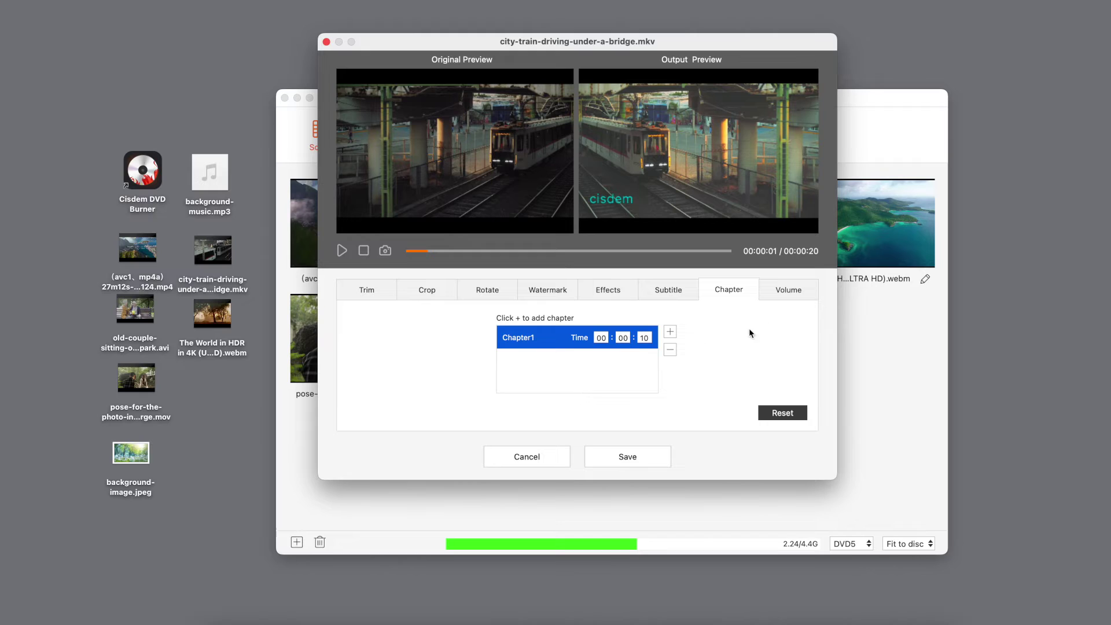
Step: Enable a 3s volume fade-in and a 3s fade-out for the train video and play the edited preview
click(777, 293)
click(490, 363)
click(535, 364)
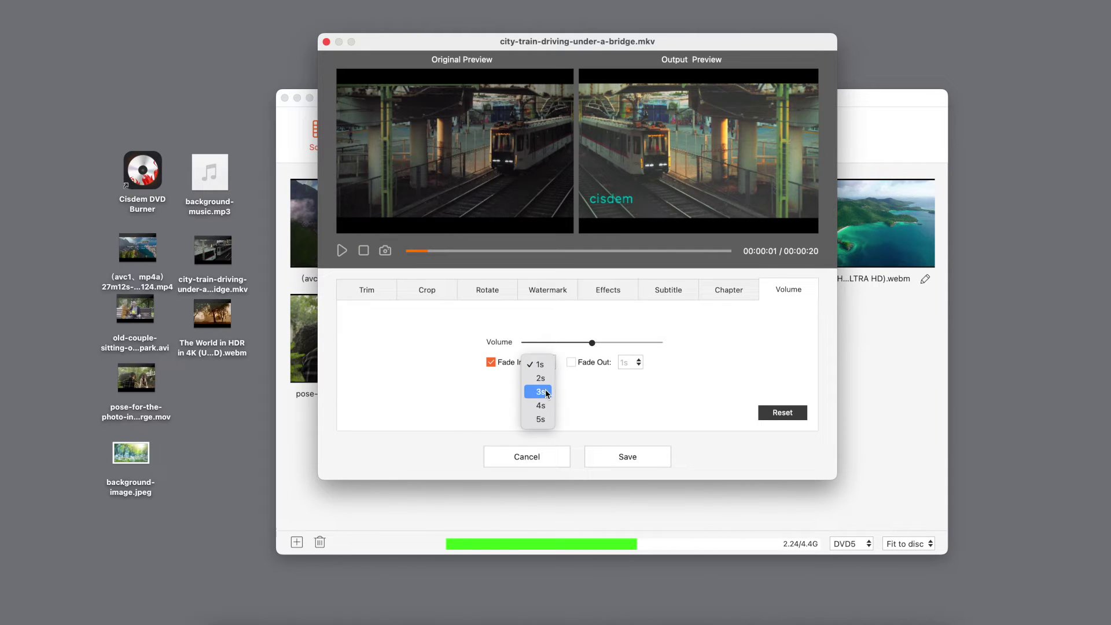
click(540, 392)
click(573, 363)
click(635, 365)
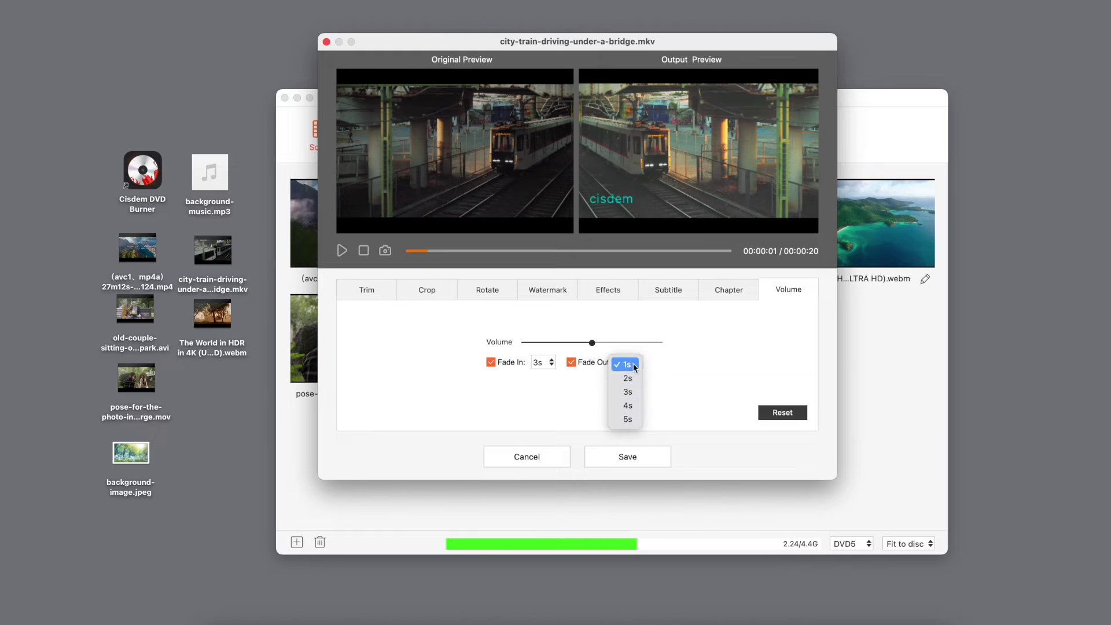
click(637, 393)
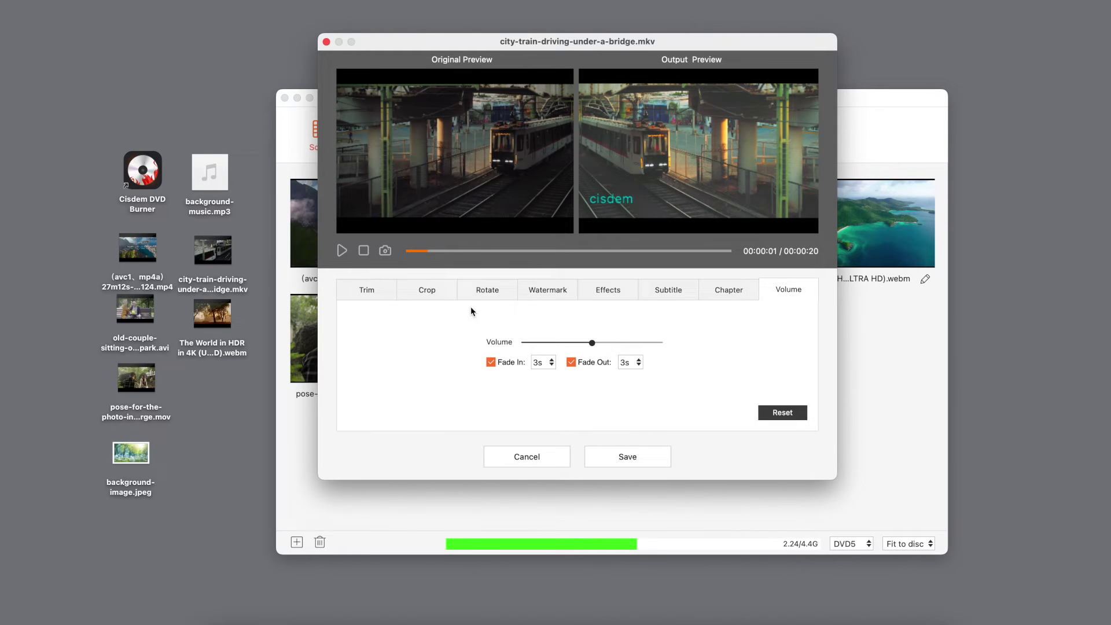
click(343, 252)
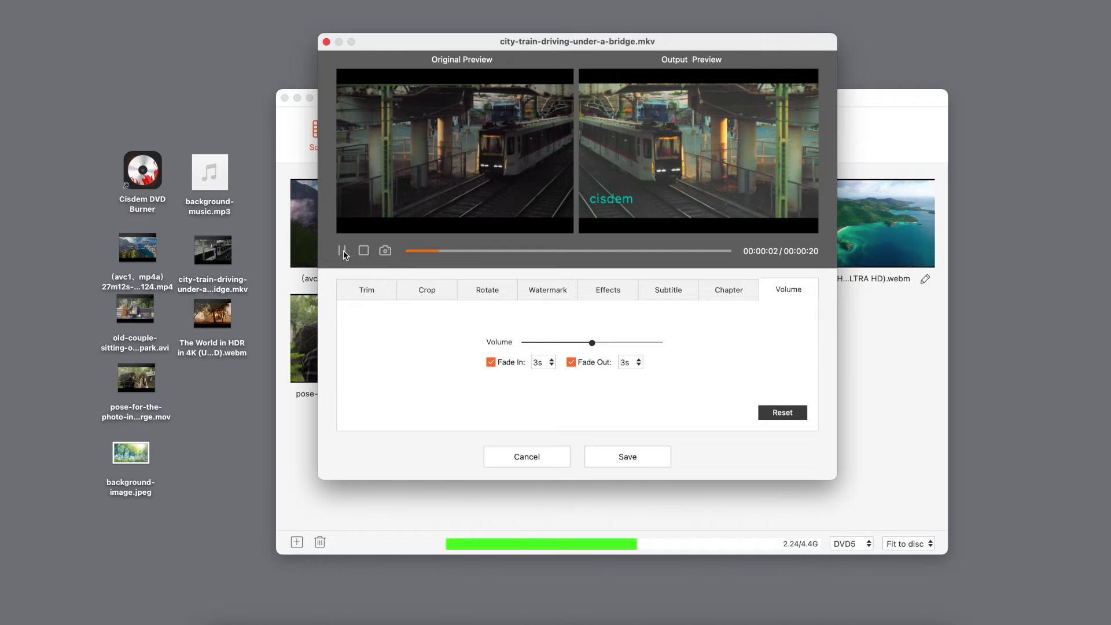
Step: Pause the train video's preview and save its edits
click(342, 252)
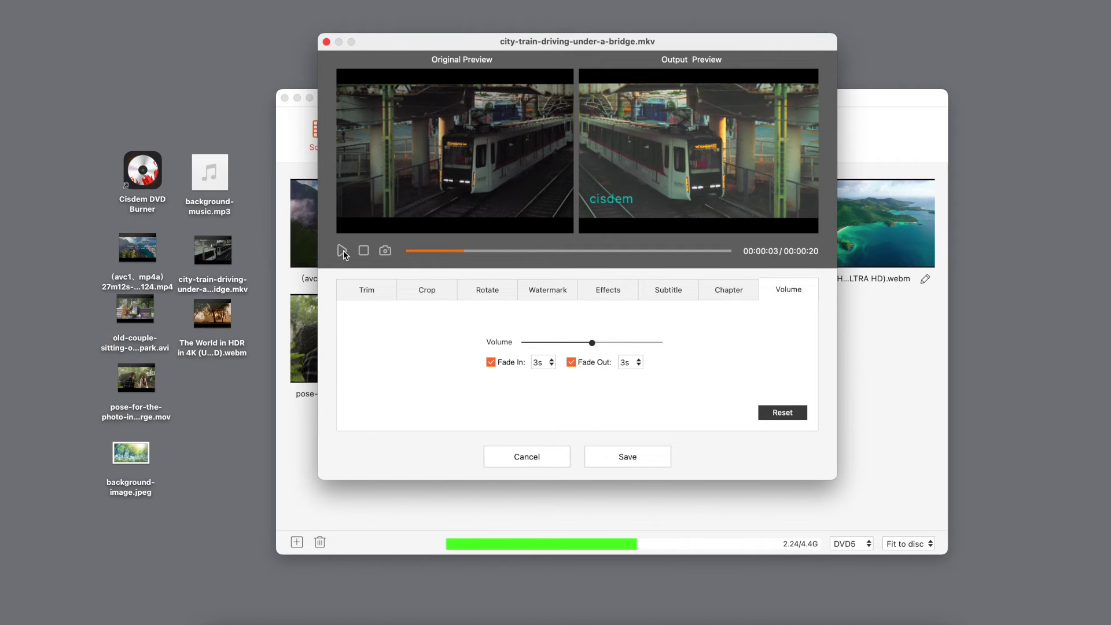
click(623, 459)
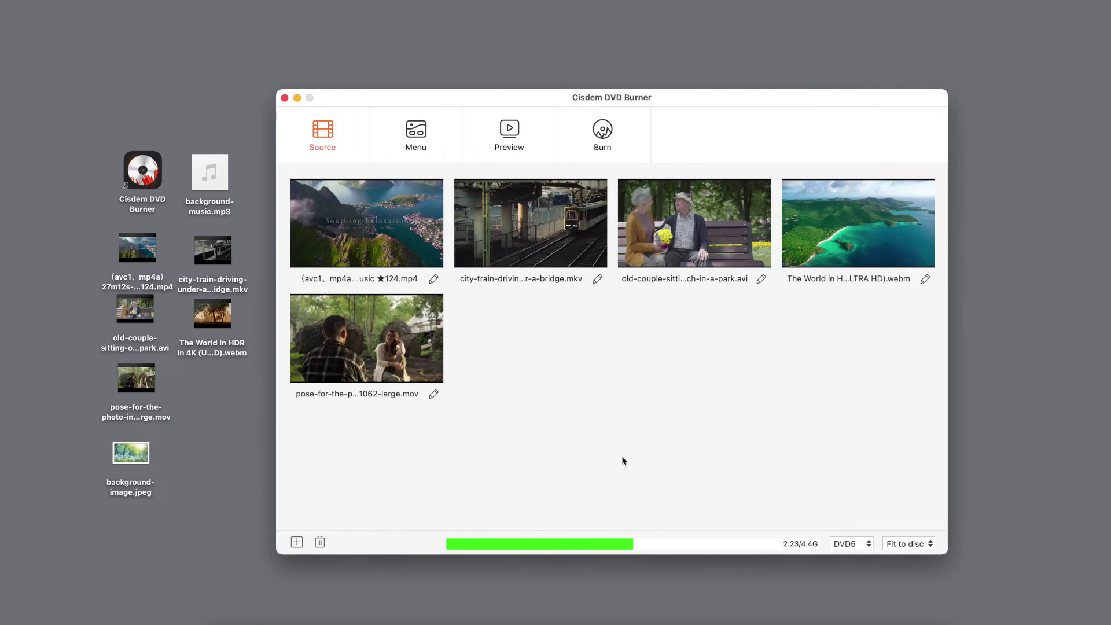
Step: Open the pose-for-the-photo video for editing and slightly raise its brightness and saturation
click(434, 395)
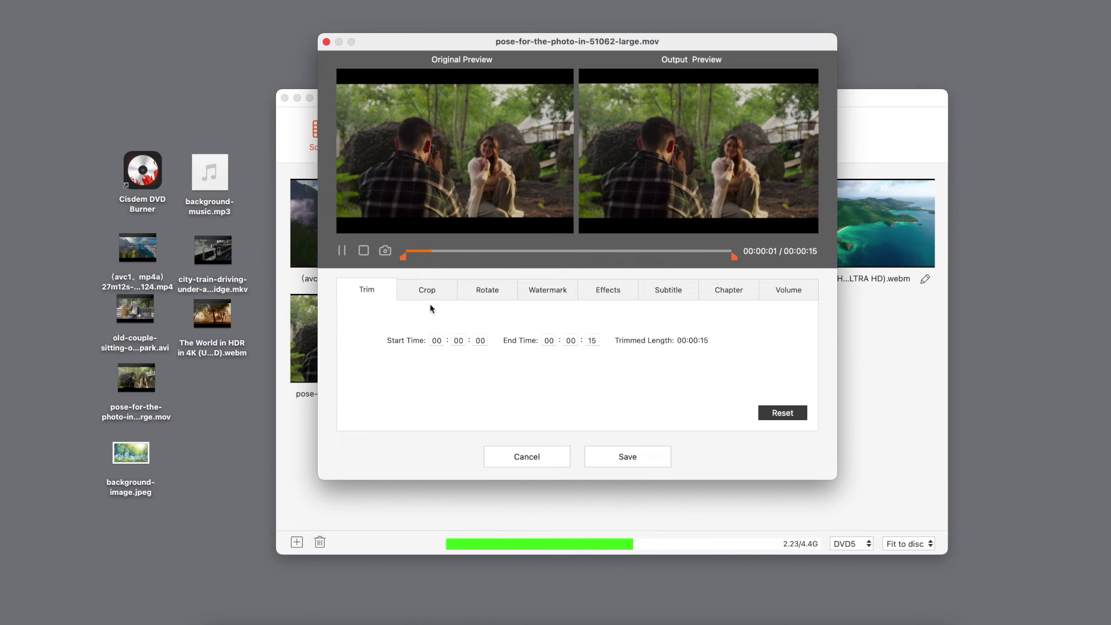
click(342, 253)
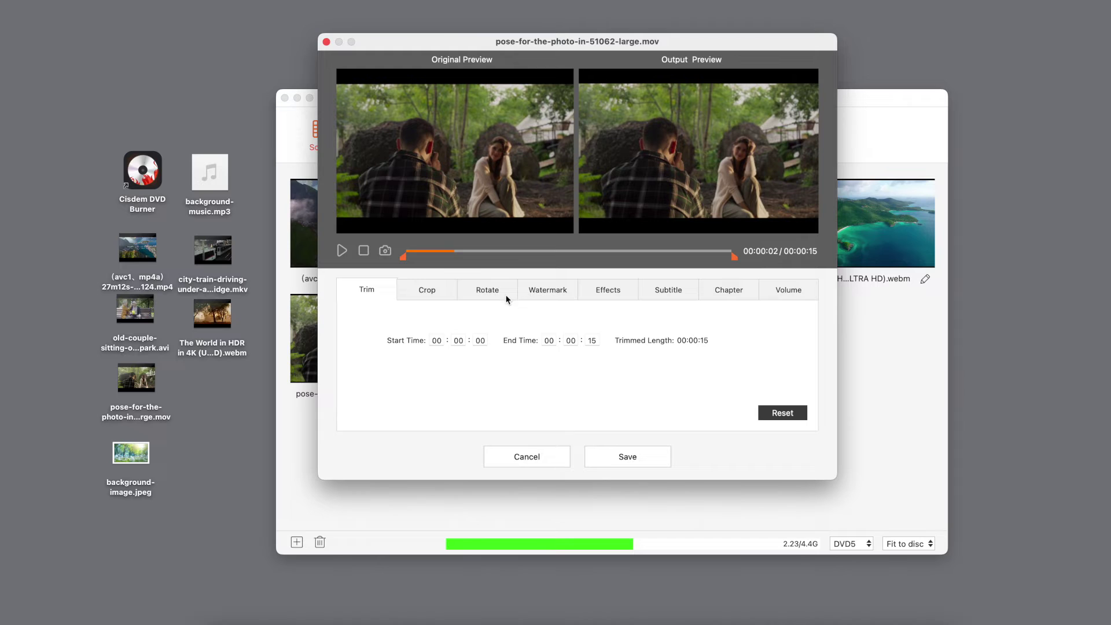
click(595, 293)
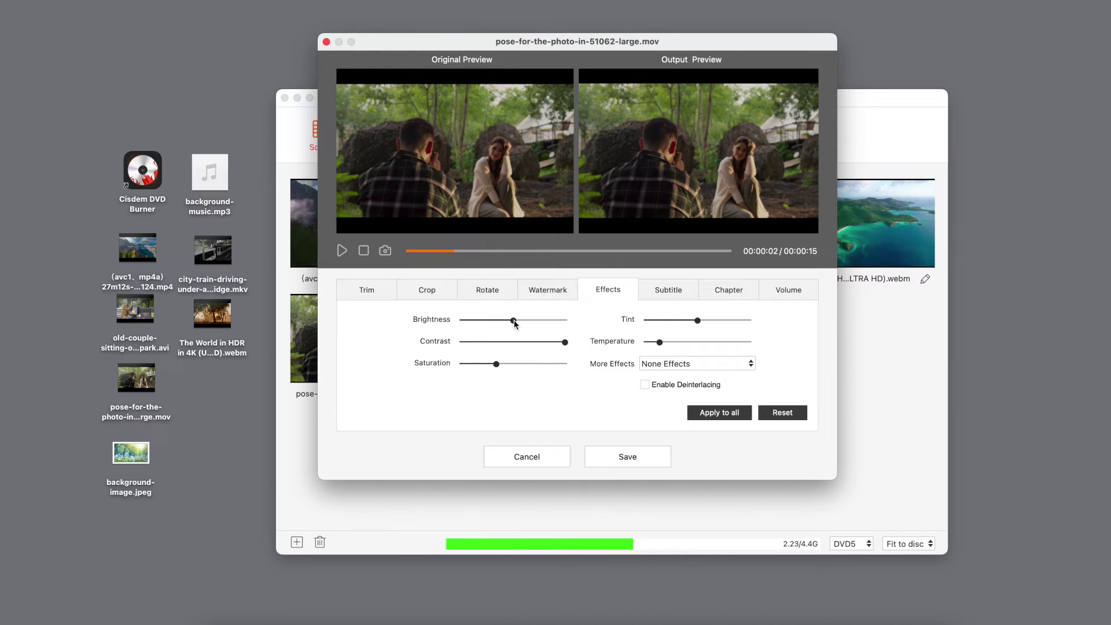
drag(514, 320, 519, 320)
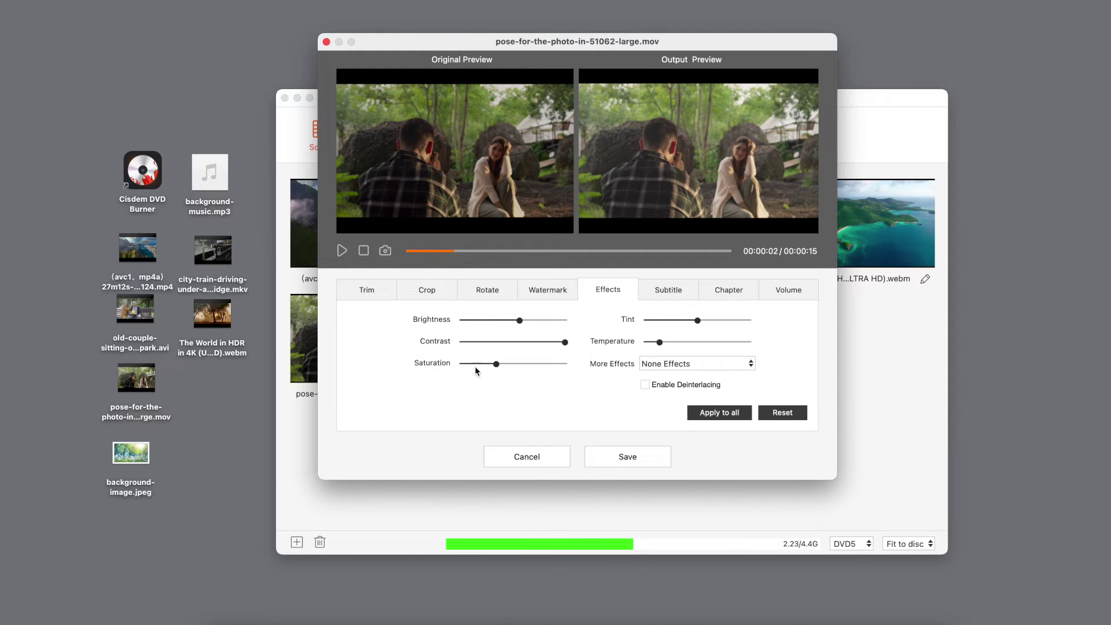
drag(496, 364, 507, 365)
Step: Play the adjusted pose-for-the-photo clip briefly, pause it and save its edits
click(341, 252)
click(341, 251)
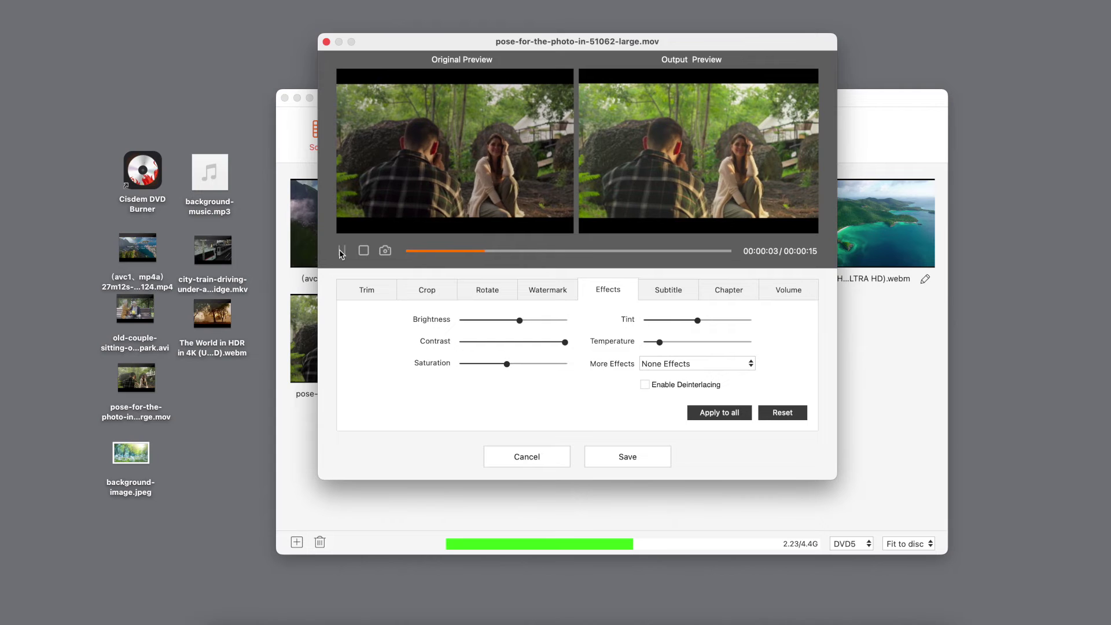
click(649, 458)
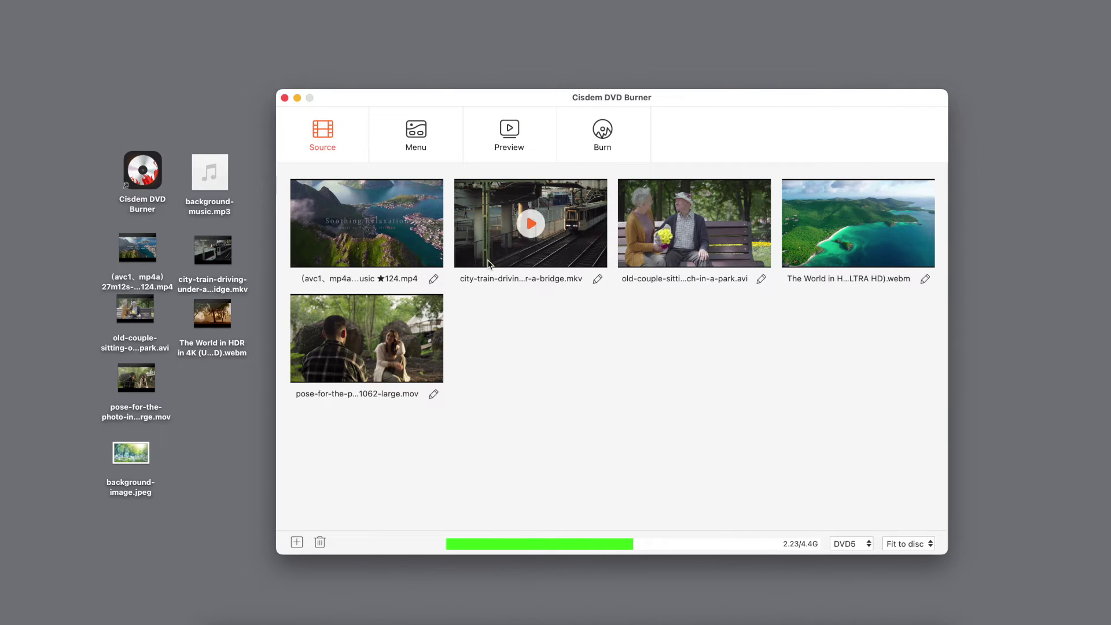
Step: Try several DVD menu templates, including Classic 2, Classic 6 and Sports 2, and apply the Autumn template
click(423, 142)
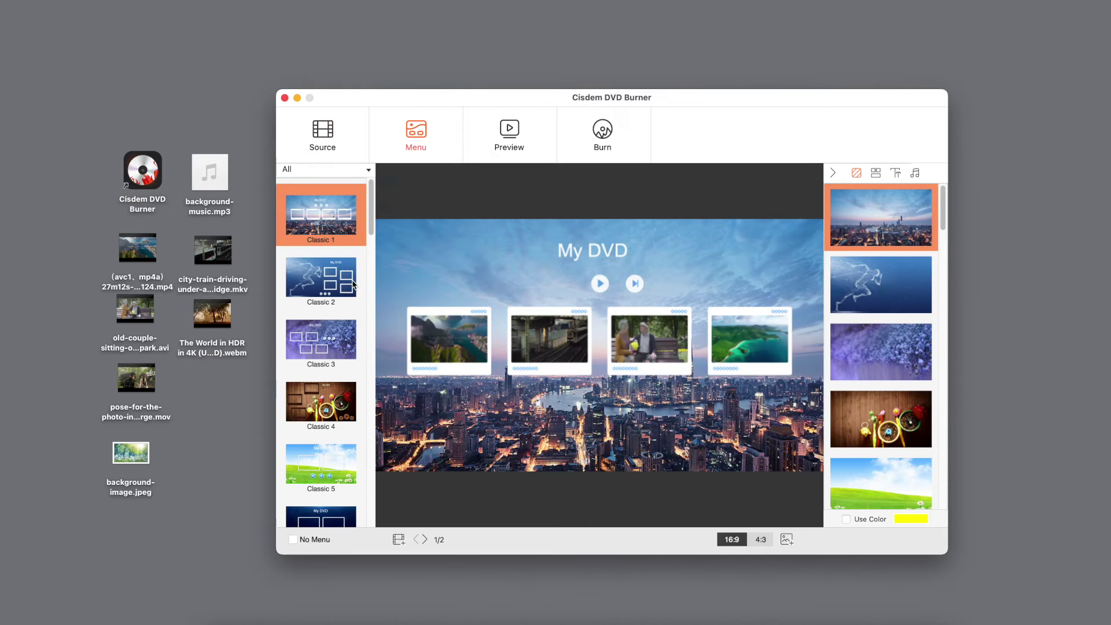
click(325, 285)
scroll(324, 320, down, 5)
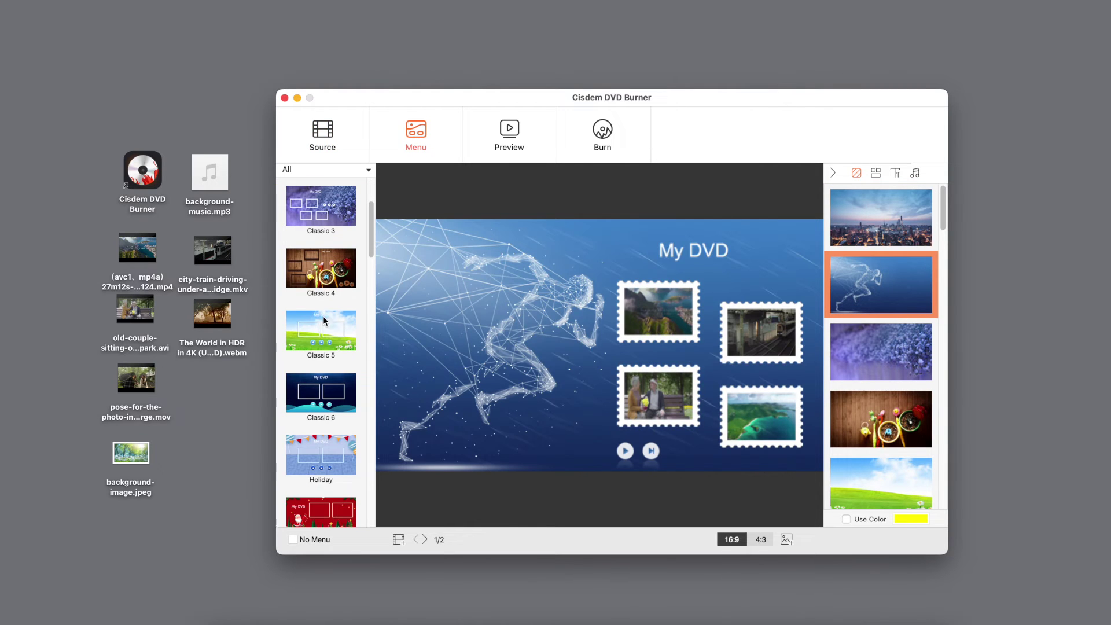
click(324, 390)
scroll(325, 391, down, 10)
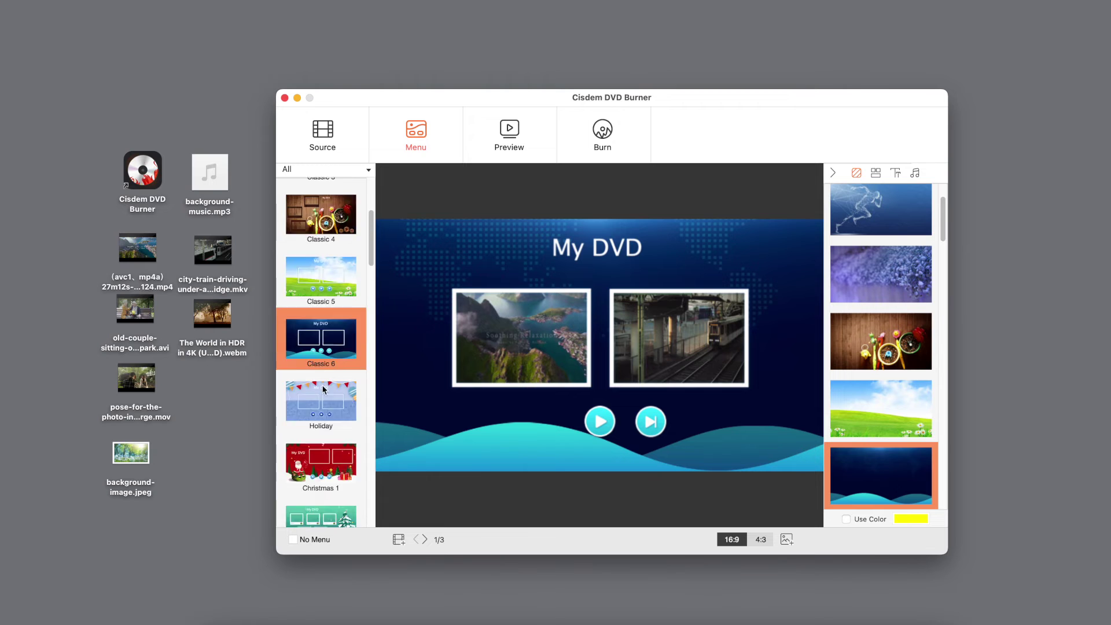
click(328, 376)
scroll(328, 379, down, 8)
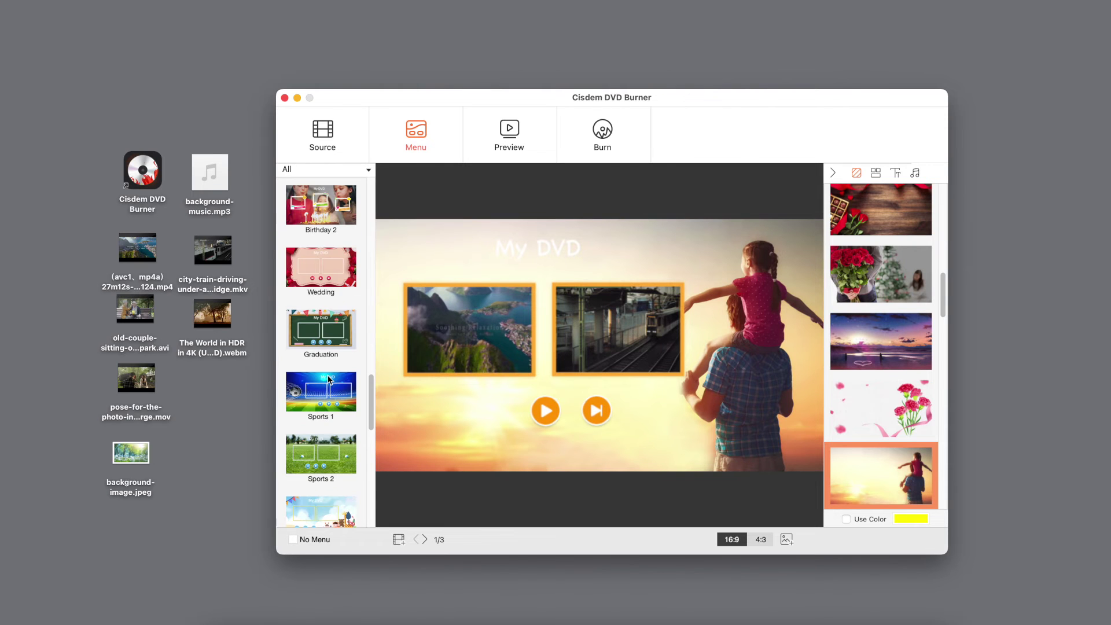
click(323, 450)
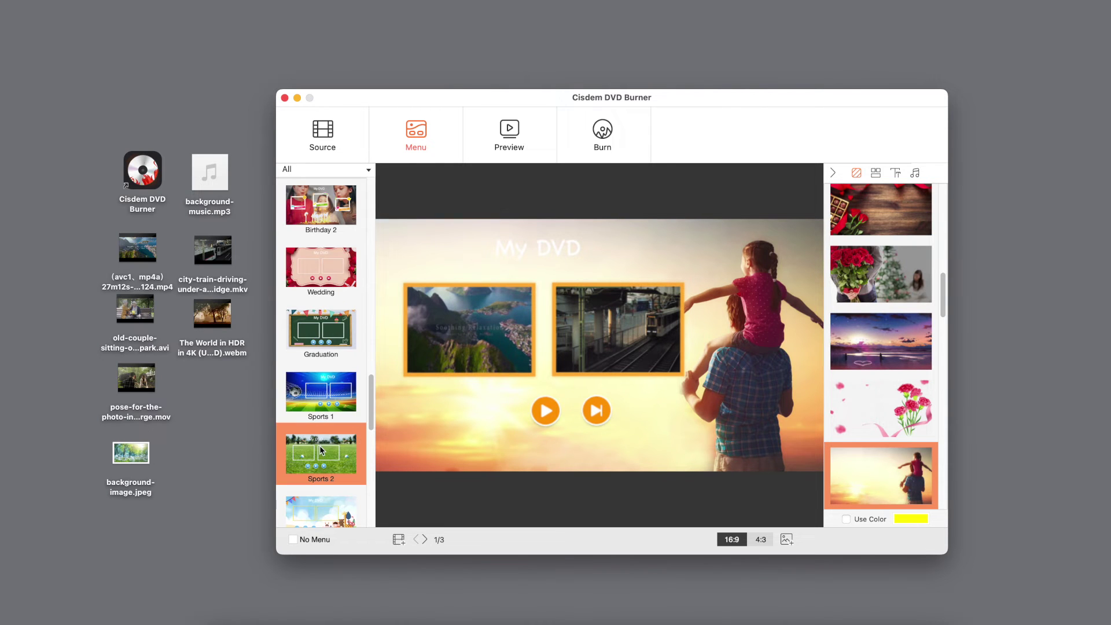
scroll(322, 446, down, 6)
click(323, 439)
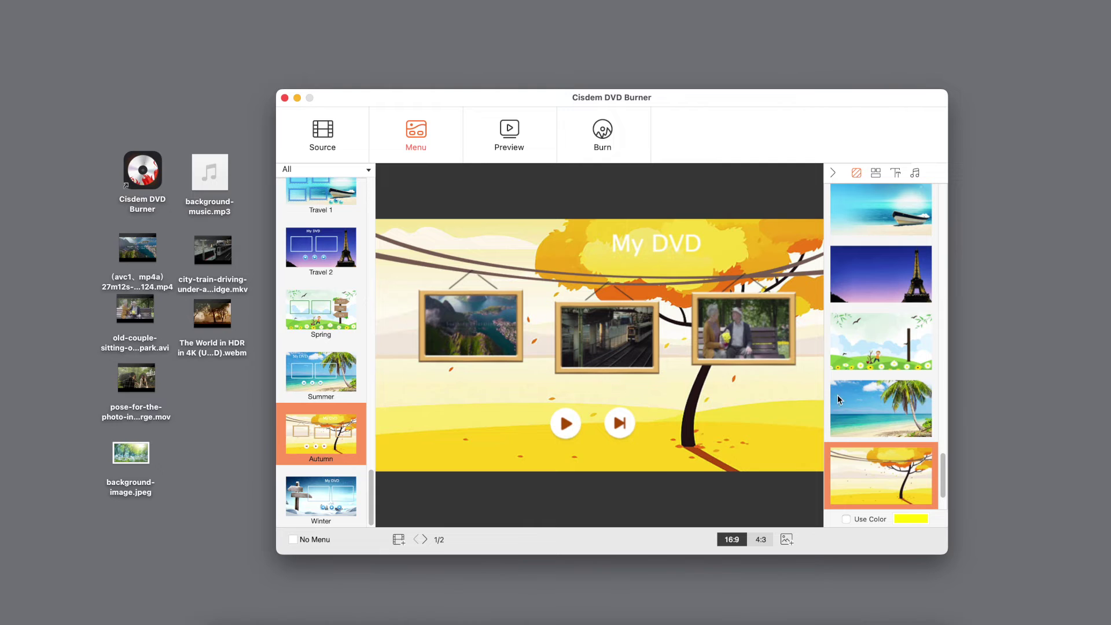
Step: Replace the Autumn menu's background with the built-in purple flowers image
scroll(863, 382, up, 10)
scroll(884, 362, up, 10)
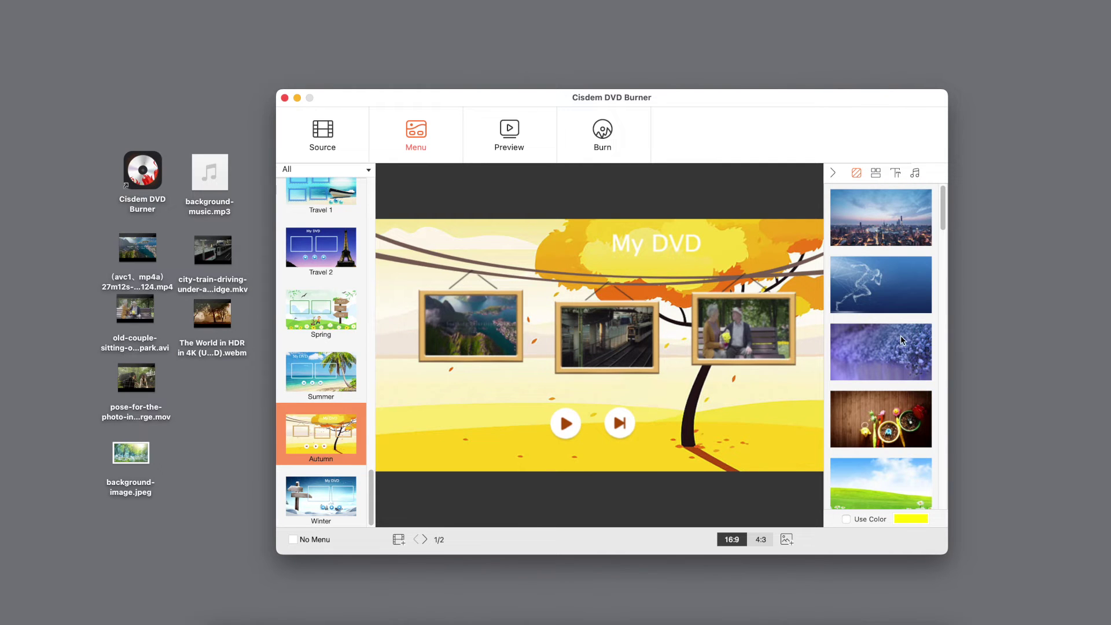
click(900, 343)
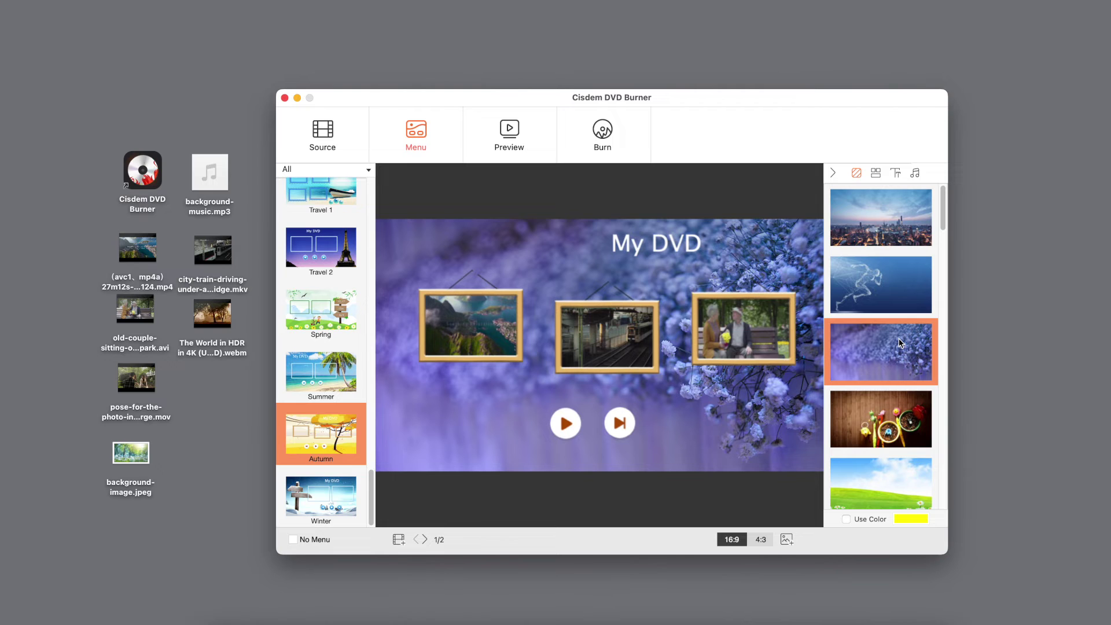